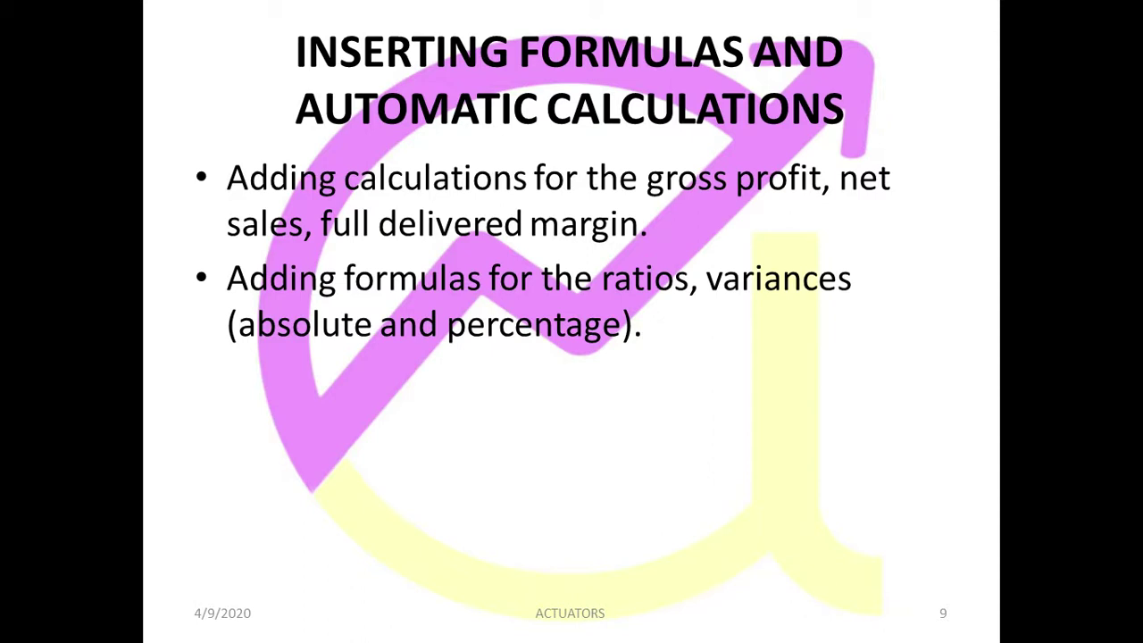
Switch from the PowerPoint slideshow to the Excel workbook's ADDING CALCULATIONS sheet
{"action": "key", "text": "alt+Tab"}
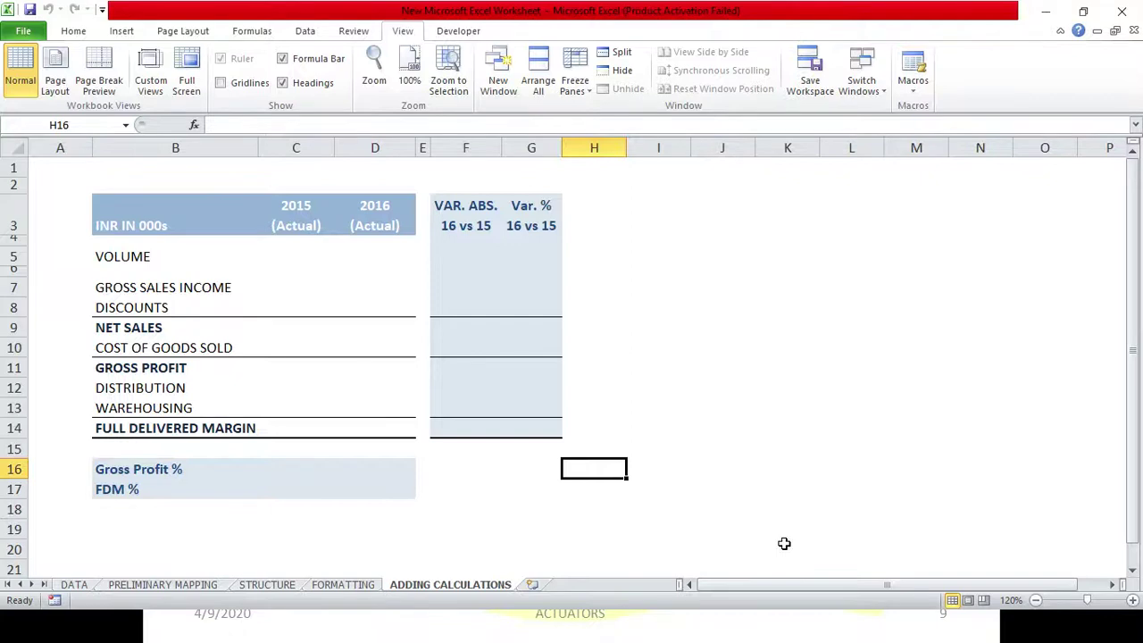
{"action": "mouse_move", "coordinate": [463, 252]}
{"action": "left_mouse_down"}
{"action": "mouse_move", "coordinate": [515, 263]}
{"action": "mouse_move", "coordinate": [523, 429]}
{"action": "left_mouse_up"}
{"action": "left_click", "coordinate": [281, 257]}
{"action": "left_click", "coordinate": [381, 259]}
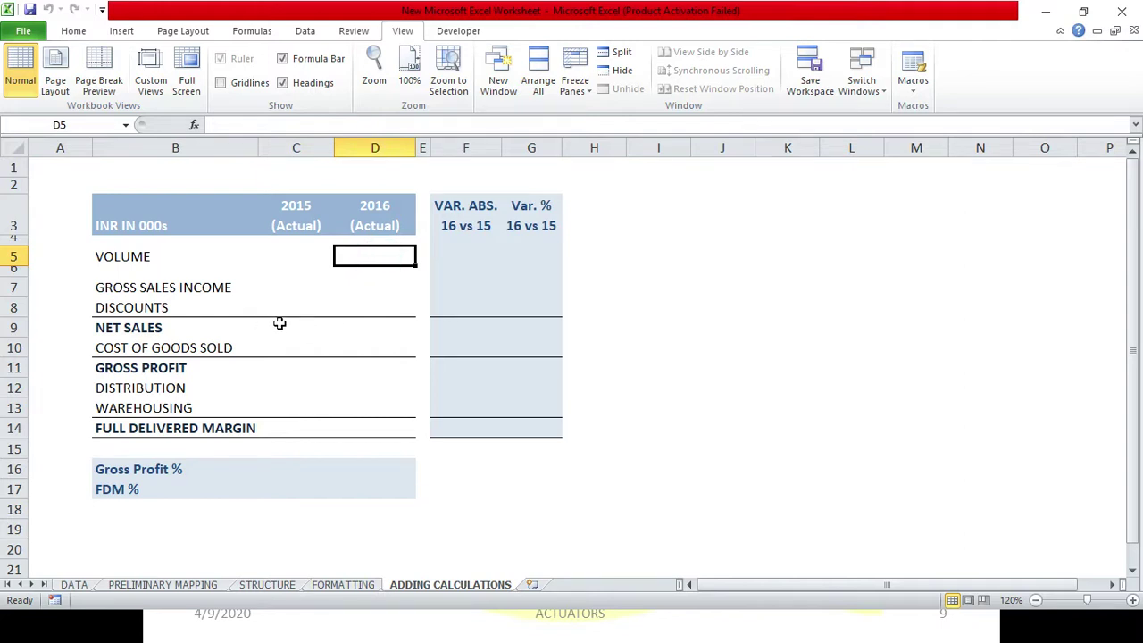
{"action": "left_click", "coordinate": [198, 587]}
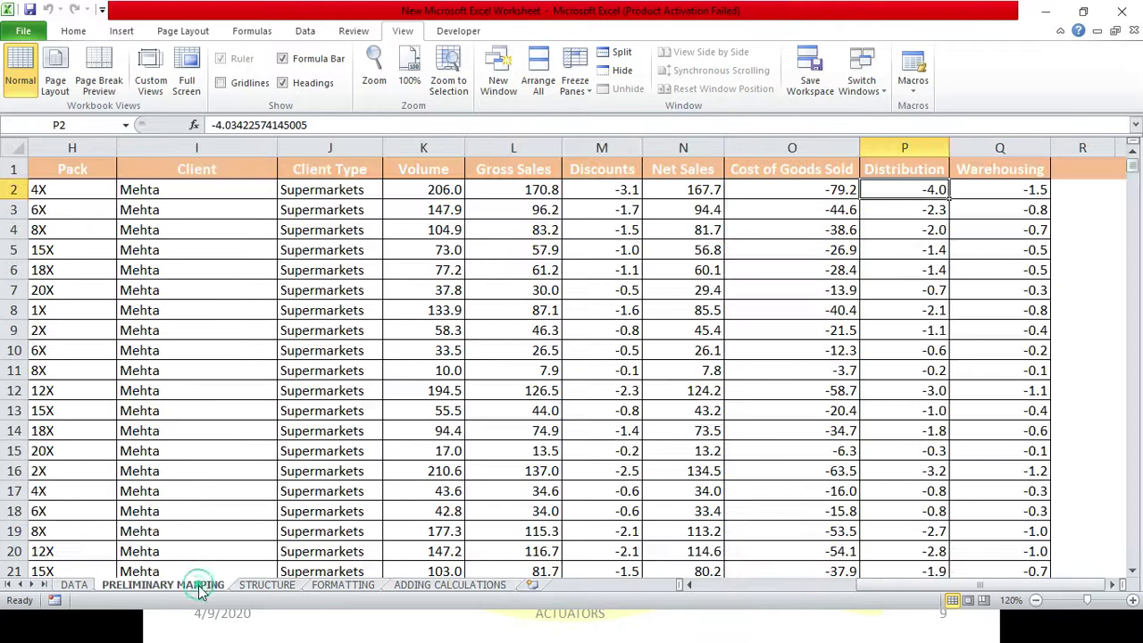
{"action": "left_click", "coordinate": [437, 585]}
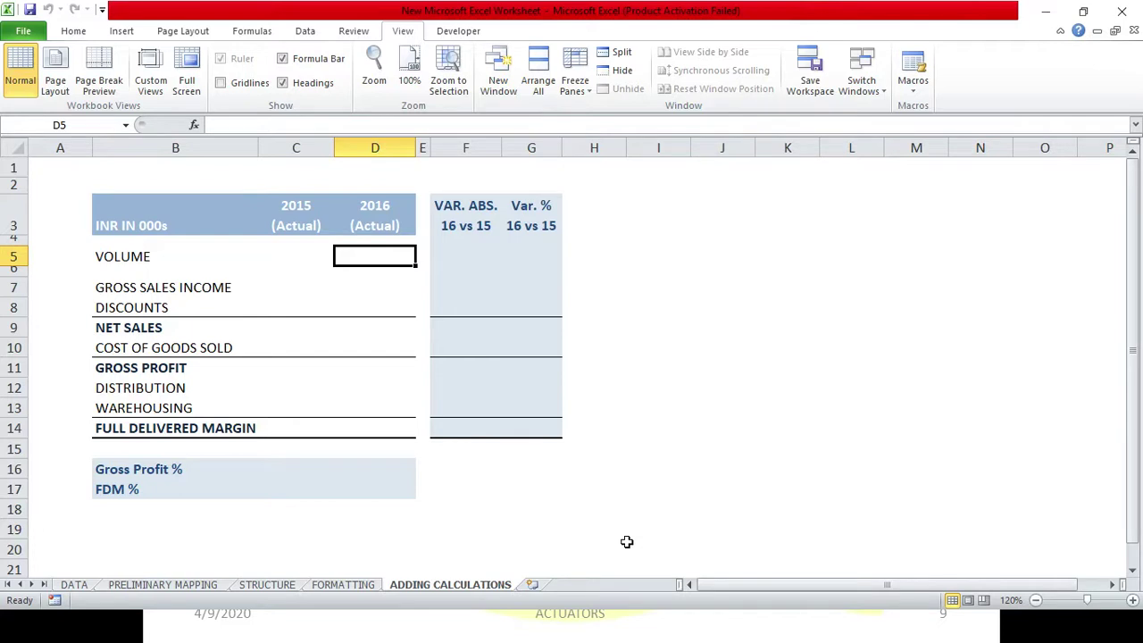
{"action": "left_click", "coordinate": [285, 328]}
{"action": "type", "text": "="}
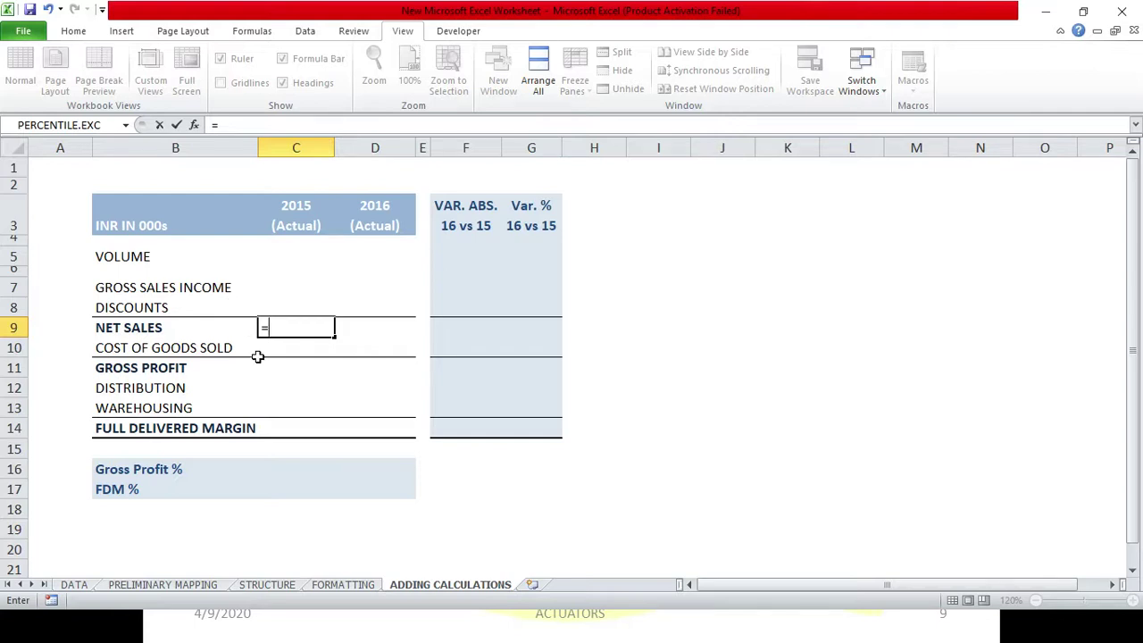
Enter =SUM(C7:C8) in C9 for the 2015 NET SALES total
{"action": "type", "text": "SUM("}
{"action": "left_click_drag", "start_coordinate": [291, 291], "coordinate": [283, 307]}
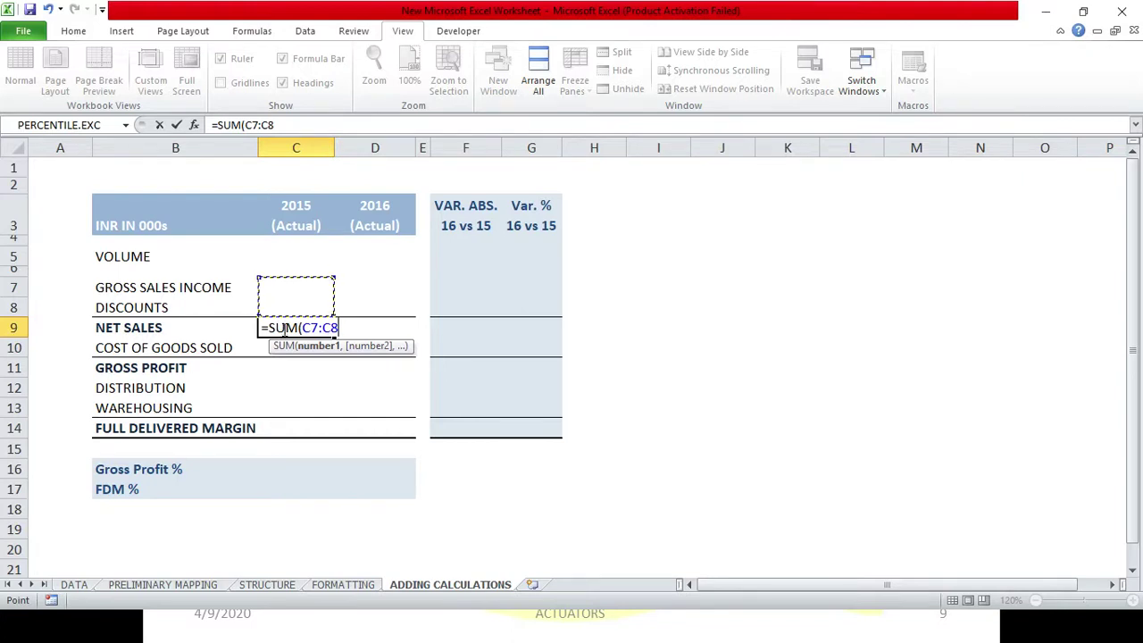
{"action": "type", "text": ")"}
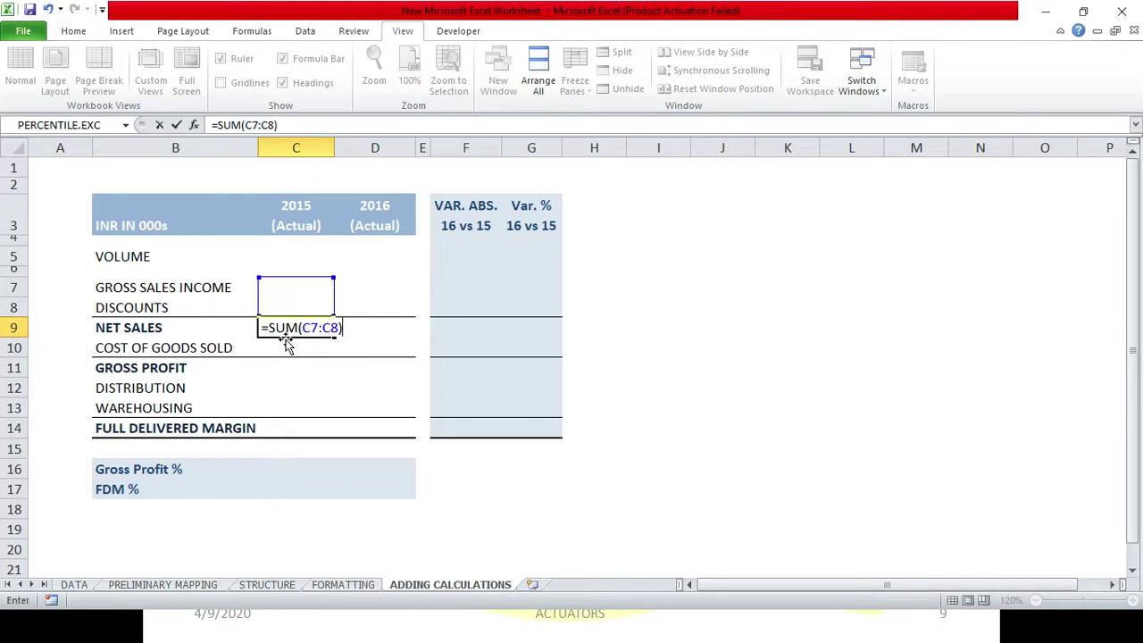
{"action": "key", "text": "Return"}
Copy the NET SALES formula into D9 for 2016 and verify it
{"action": "left_click", "coordinate": [314, 328]}
{"action": "left_click_drag", "start_coordinate": [334, 337], "coordinate": [407, 338]}
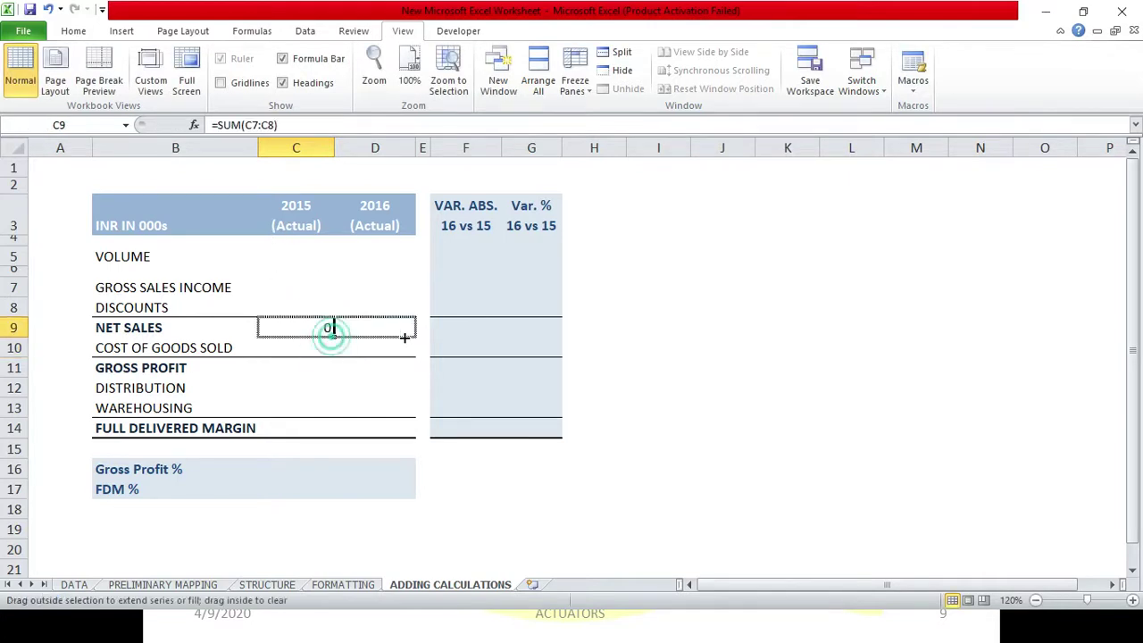
{"action": "double_click", "coordinate": [357, 327]}
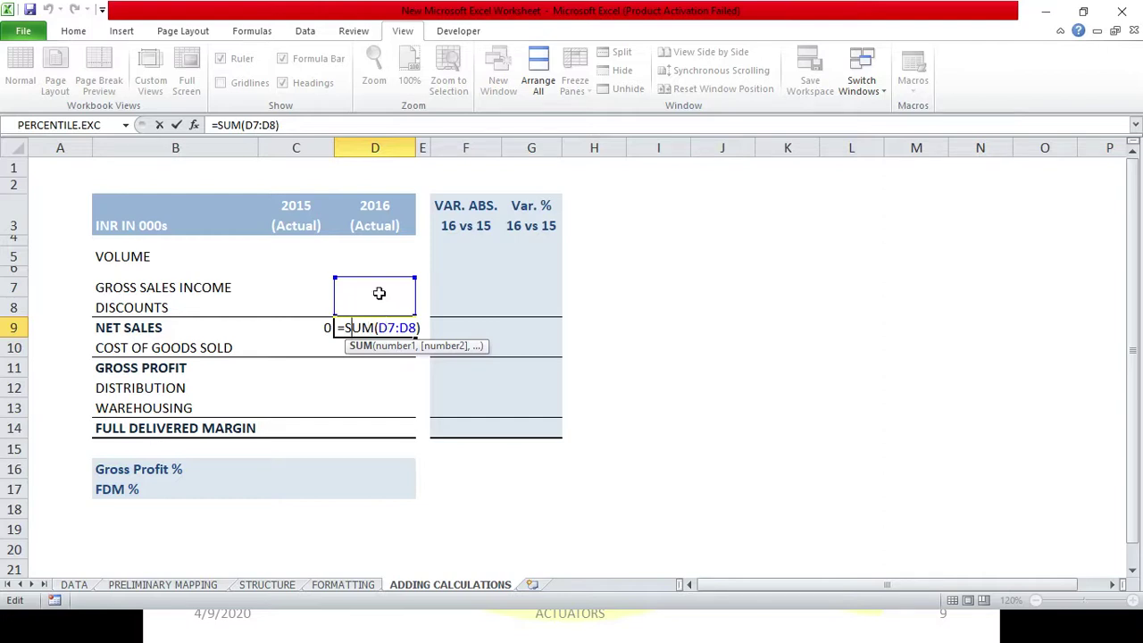
{"action": "key", "text": "Return"}
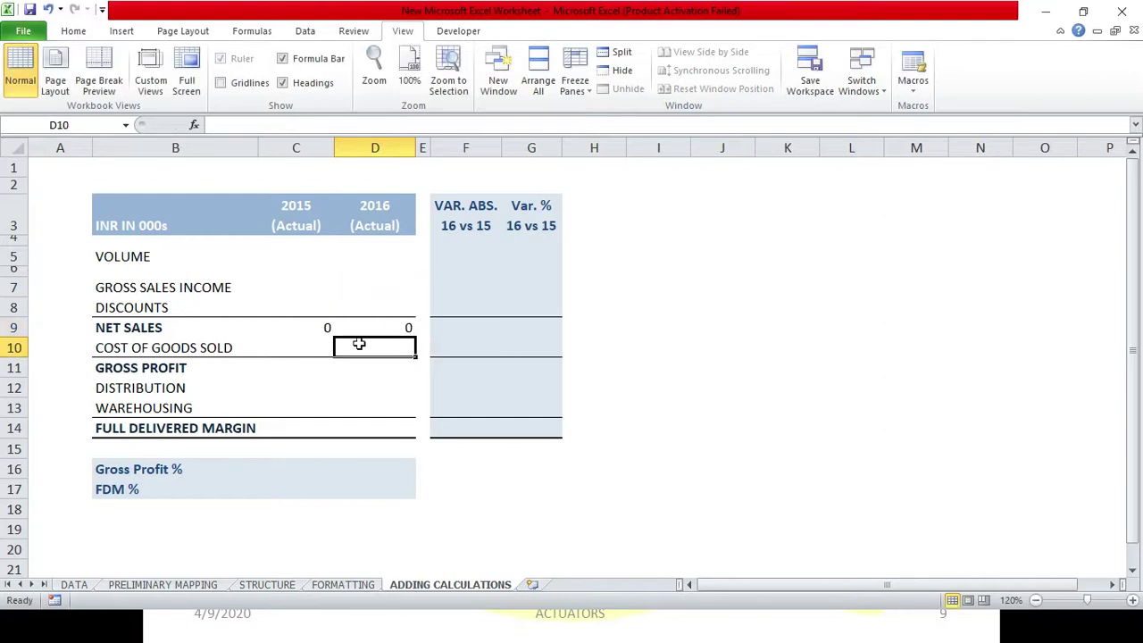
{"action": "left_click", "coordinate": [308, 373]}
Enter =SUM(C9:C10) in C11 for 2015 GROSS PROFIT
{"action": "type", "text": "=SUM("}
{"action": "left_click_drag", "start_coordinate": [293, 329], "coordinate": [297, 348]}
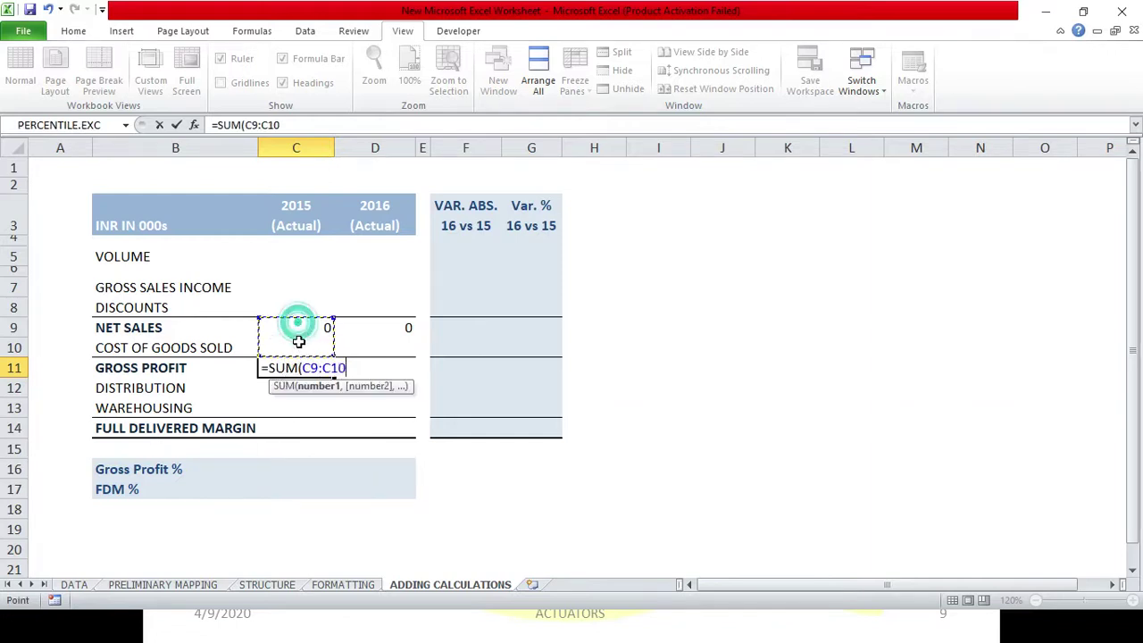
{"action": "type", "text": ")"}
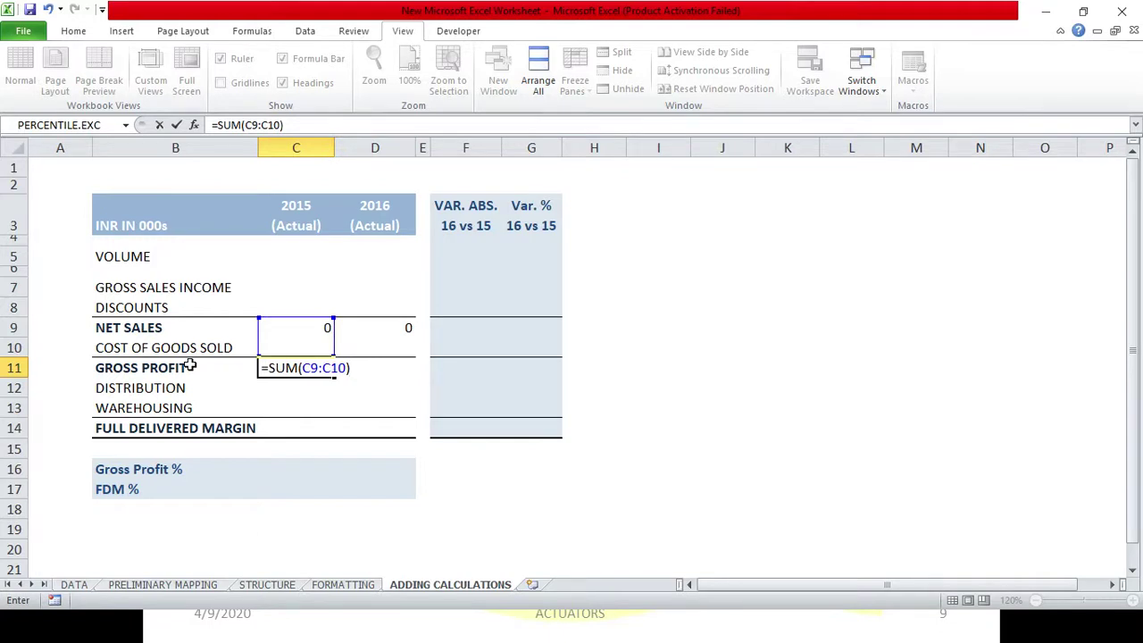
{"action": "key", "text": "Return"}
Copy the GROSS PROFIT formula into D11 for 2016 and verify it
{"action": "left_click", "coordinate": [294, 368]}
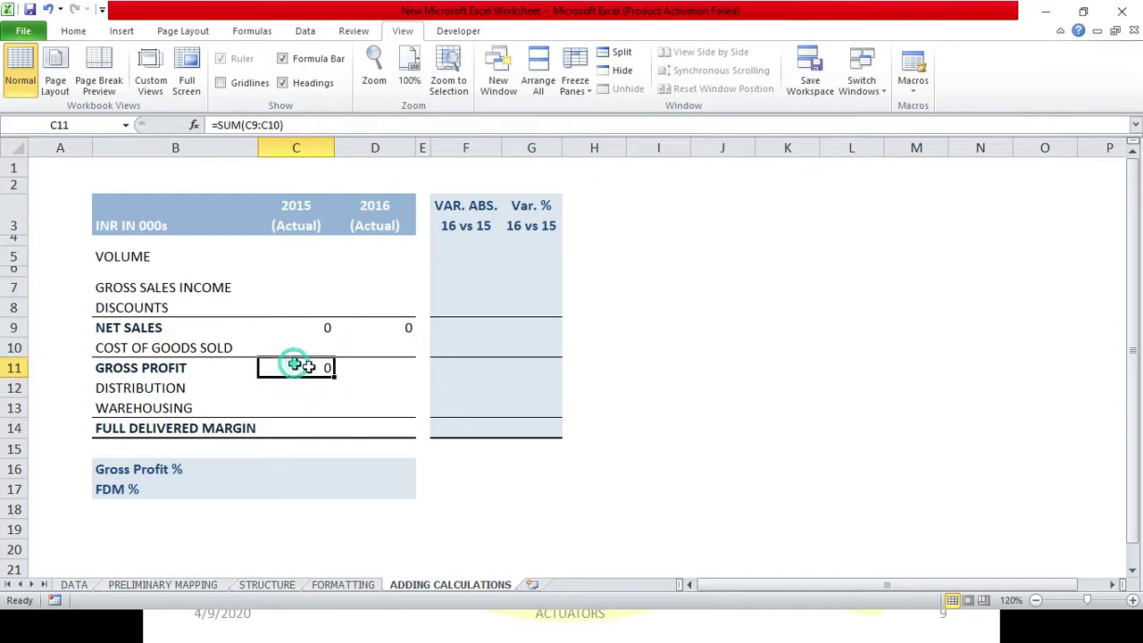
{"action": "left_click_drag", "start_coordinate": [334, 376], "coordinate": [387, 381]}
{"action": "left_click", "coordinate": [382, 367]}
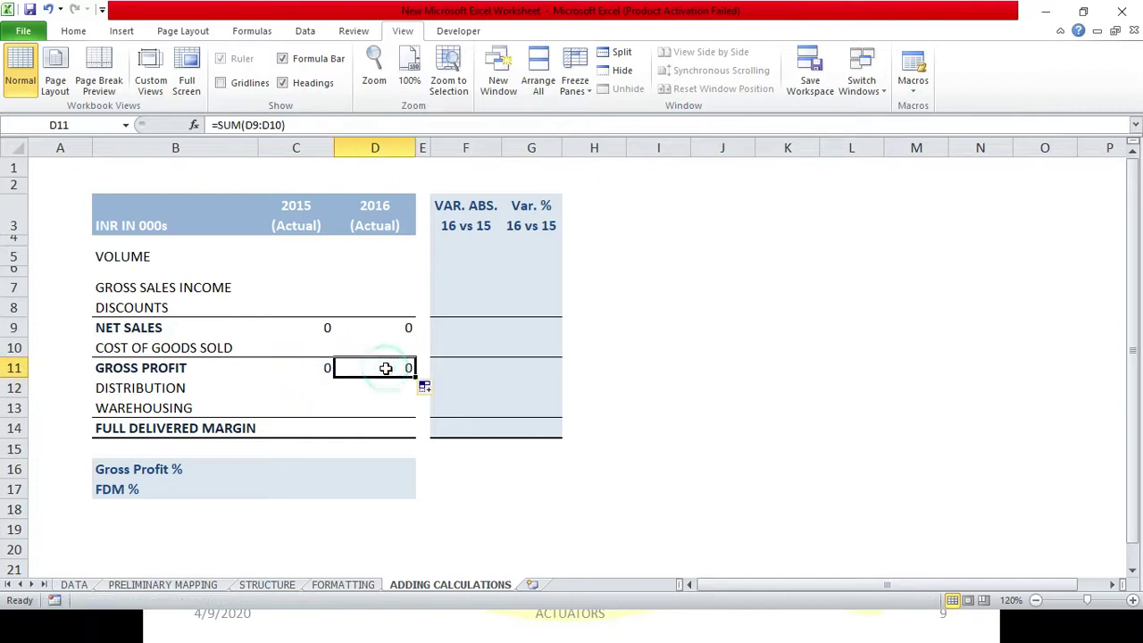
{"action": "double_click", "coordinate": [383, 367]}
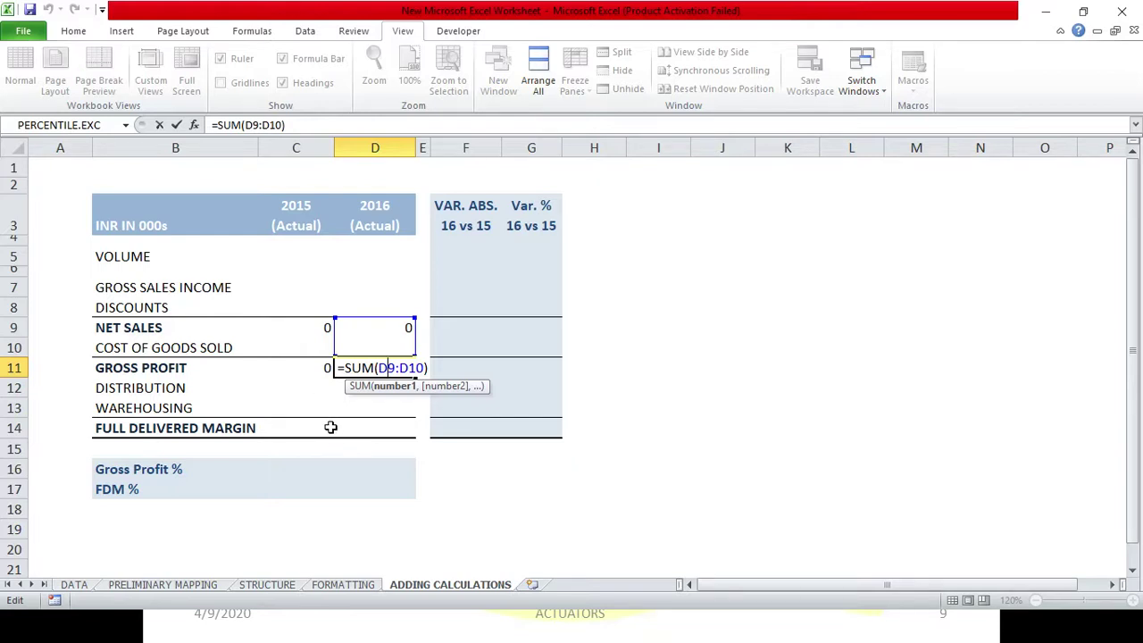
{"action": "key", "text": "Return"}
Enter =SUM(C11:C13) in C14 for 2015 FULL DELIVERED MARGIN
{"action": "left_click", "coordinate": [315, 430]}
{"action": "type", "text": "="}
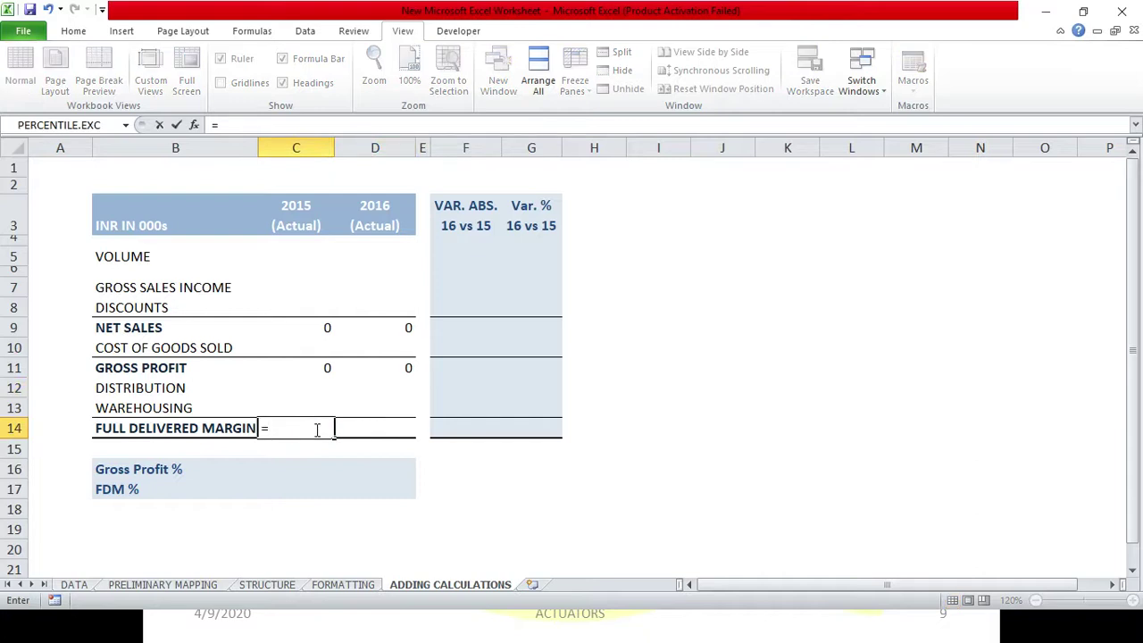
{"action": "type", "text": "SUM("}
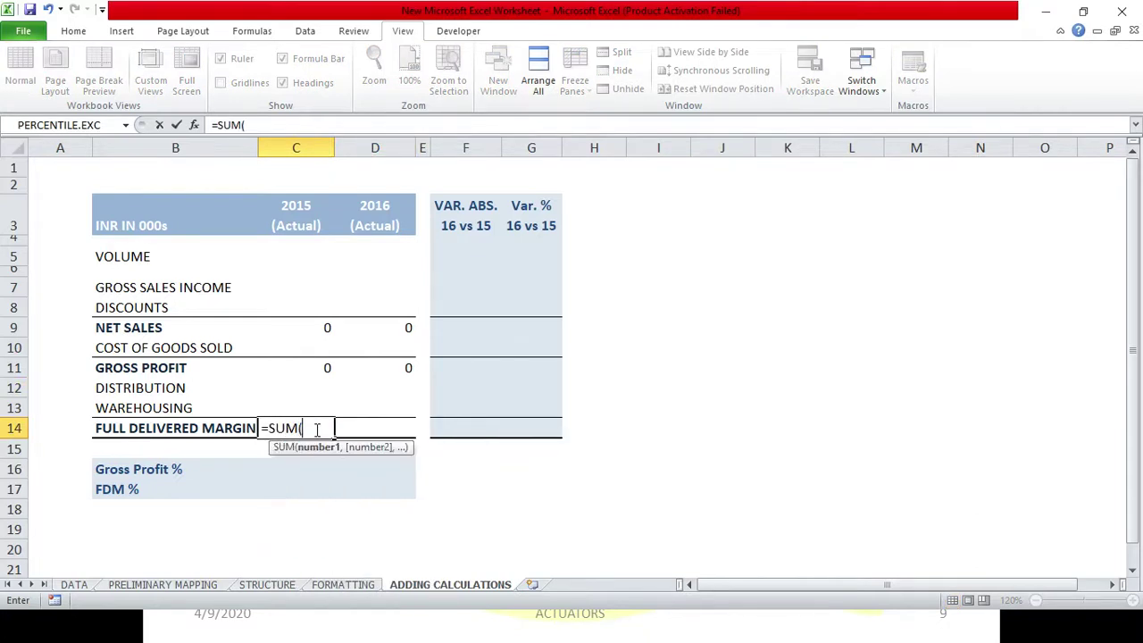
{"action": "left_click_drag", "start_coordinate": [327, 366], "coordinate": [324, 404]}
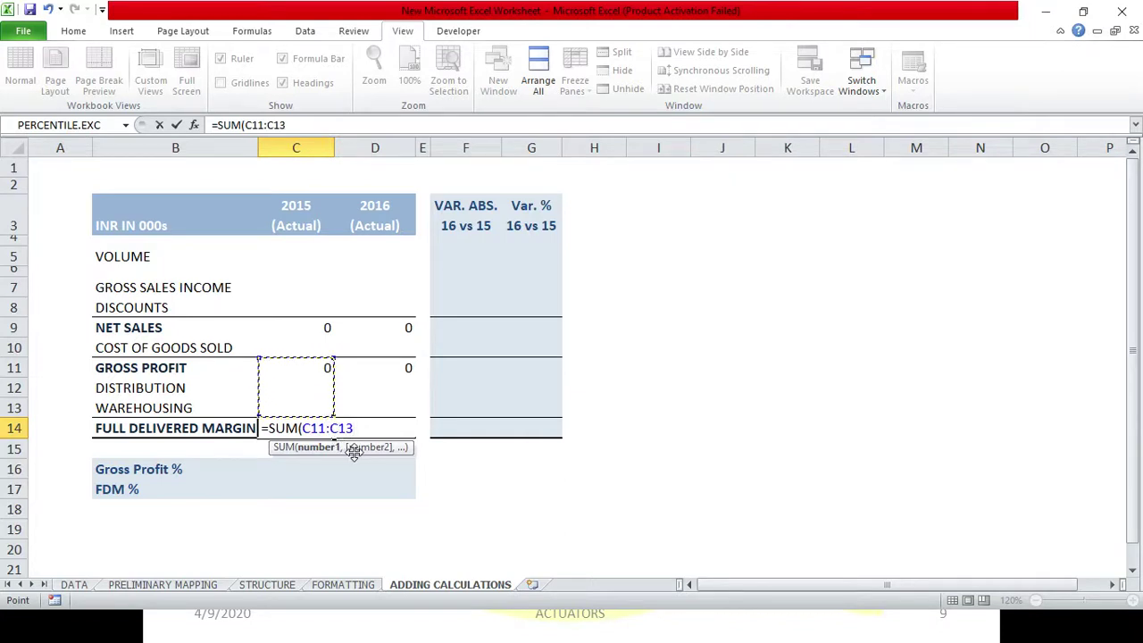
{"action": "type", "text": ")"}
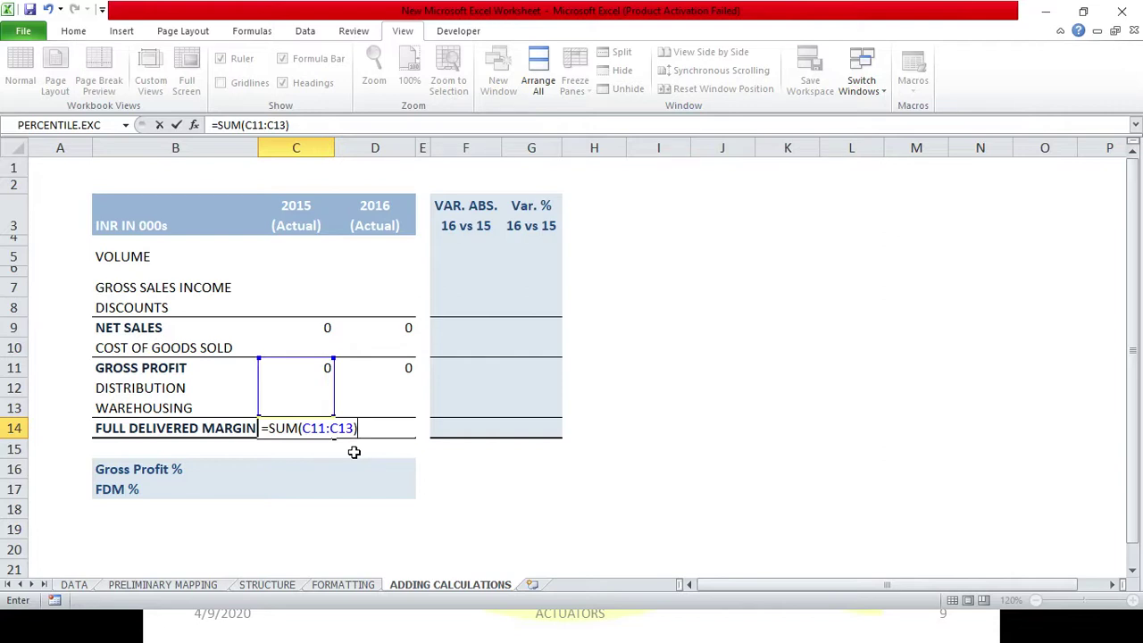
{"action": "key", "text": "Return"}
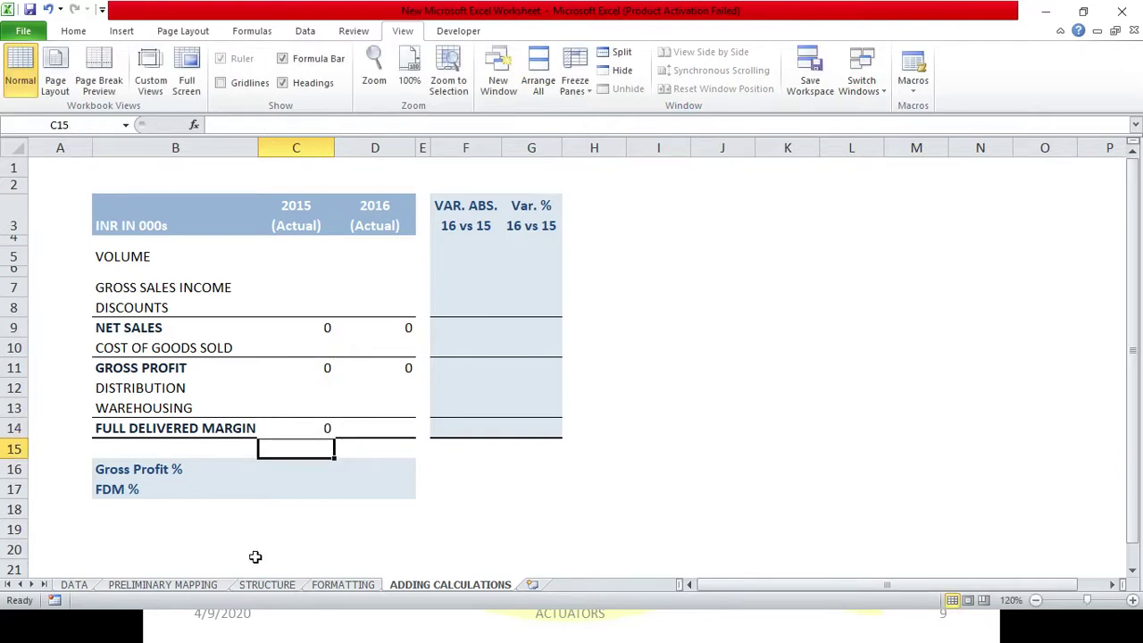
Review the negative Cost of Goods Sold, Distribution and Warehousing values on PRELIMINARY MAPPING
{"action": "left_click", "coordinate": [189, 587]}
{"action": "left_click_drag", "start_coordinate": [845, 190], "coordinate": [848, 310]}
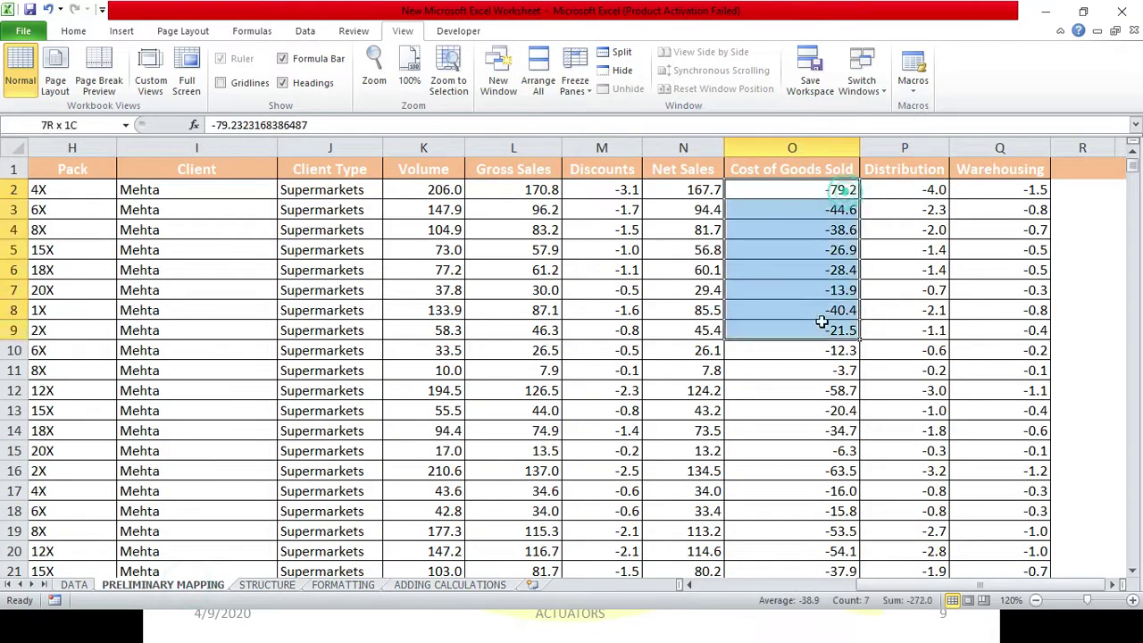
{"action": "left_click_drag", "start_coordinate": [900, 189], "coordinate": [902, 310]}
{"action": "left_click_drag", "start_coordinate": [1040, 173], "coordinate": [1000, 250]}
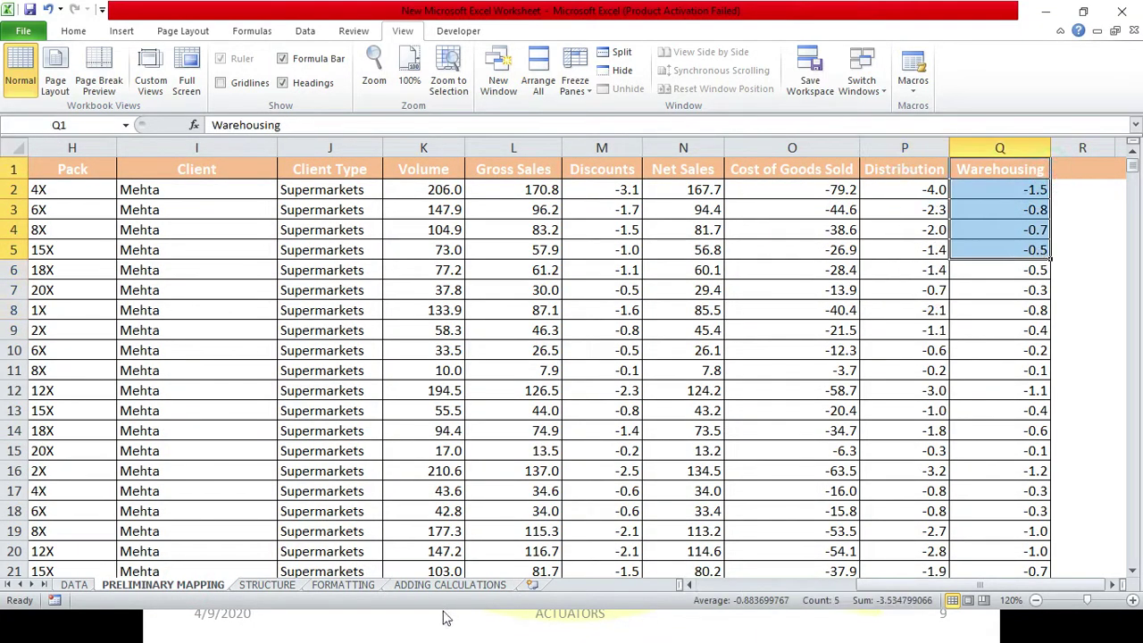
{"action": "left_click", "coordinate": [432, 586]}
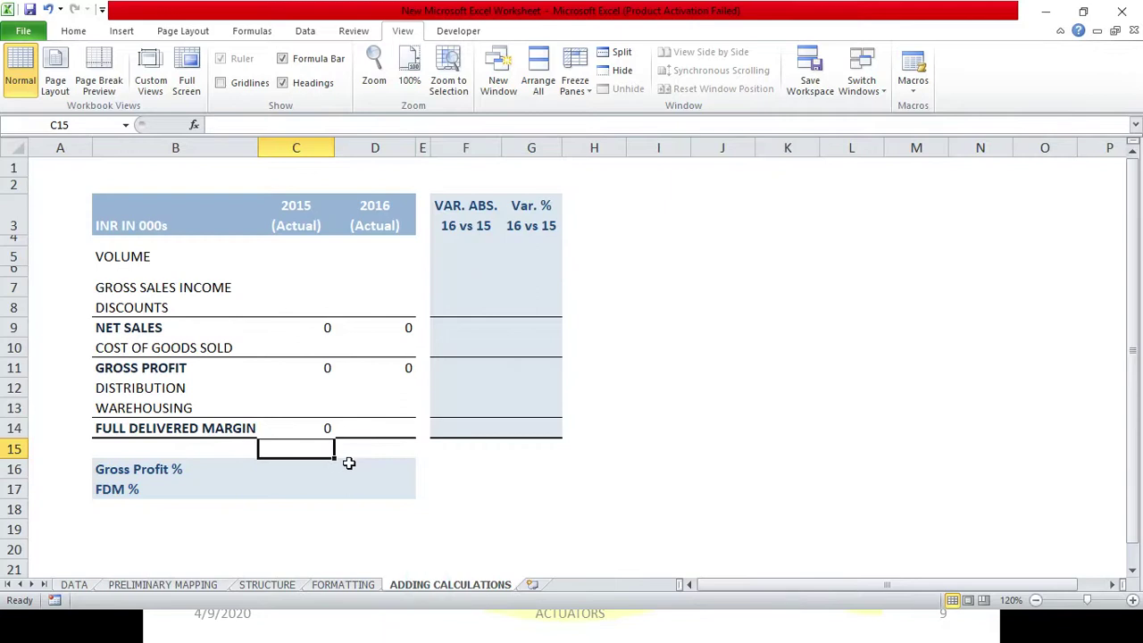
Confirm the C14 margin total and copy it into D14 for 2016
{"action": "left_click", "coordinate": [327, 428]}
{"action": "double_click", "coordinate": [330, 429]}
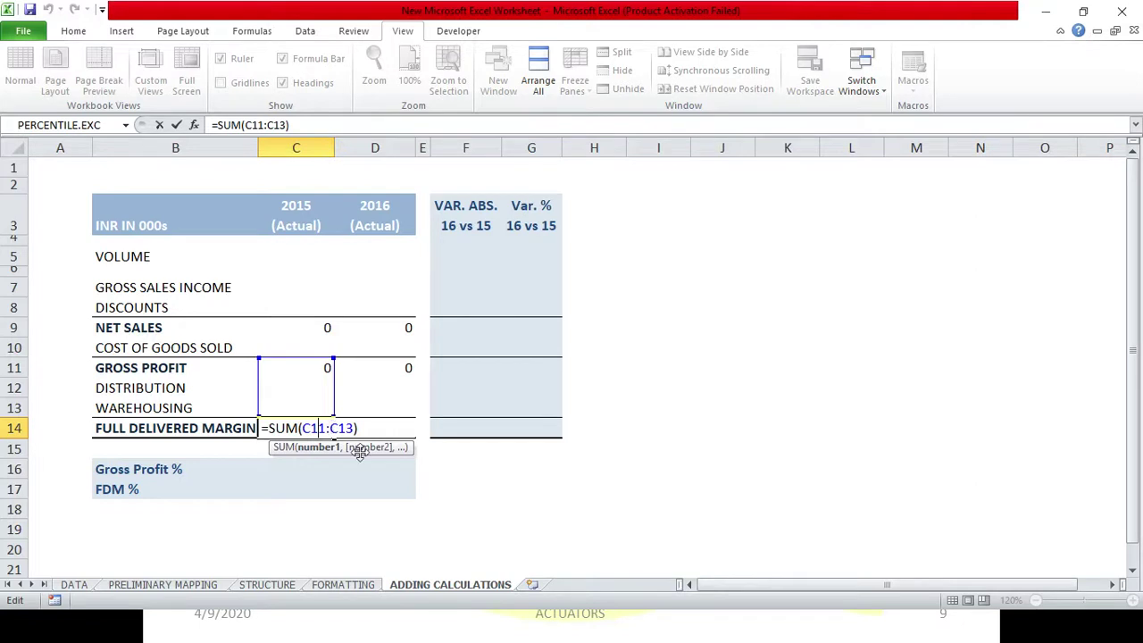
{"action": "key", "text": "Return"}
{"action": "left_click", "coordinate": [327, 429]}
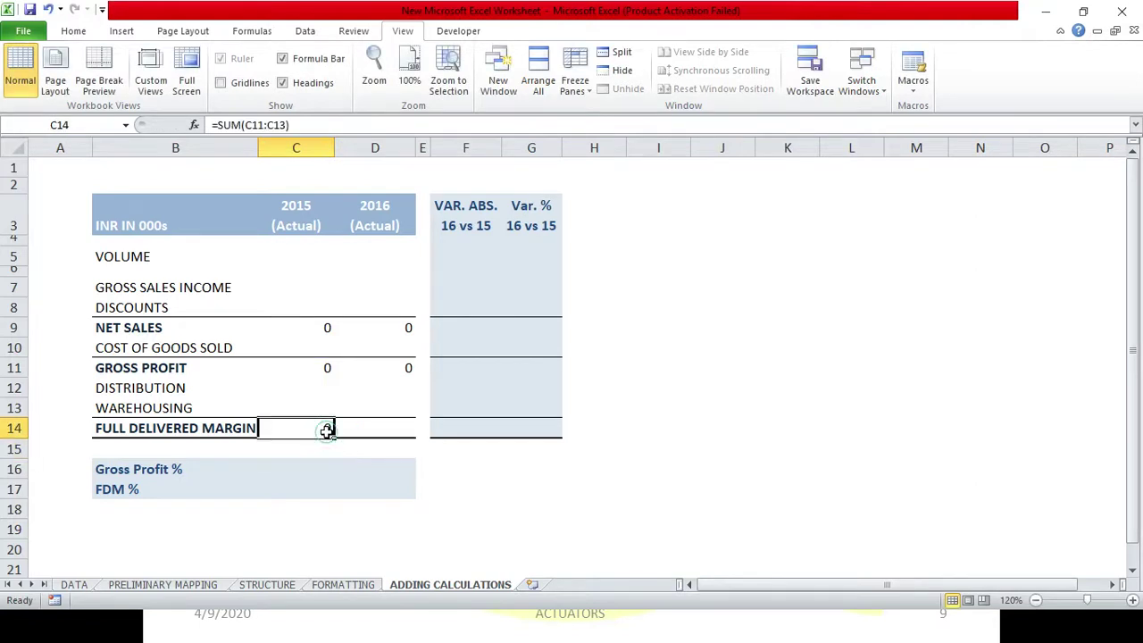
{"action": "left_click_drag", "start_coordinate": [335, 437], "coordinate": [379, 431]}
{"action": "left_click", "coordinate": [444, 492]}
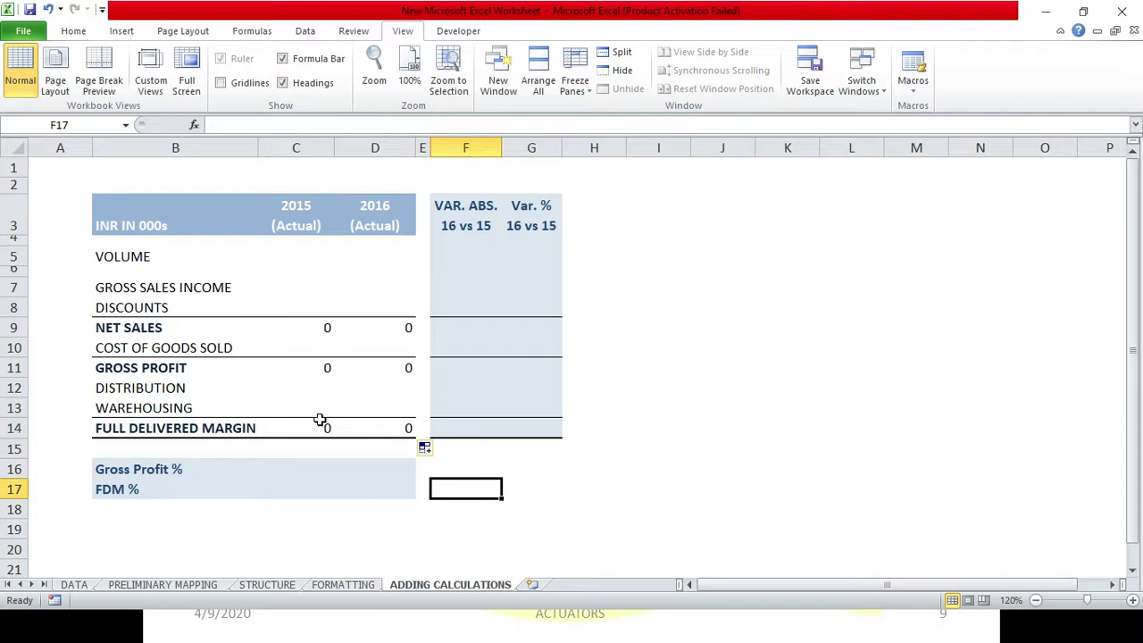
Enter =D5-C5 in F5 for the VOLUME absolute variance
{"action": "left_click", "coordinate": [472, 255]}
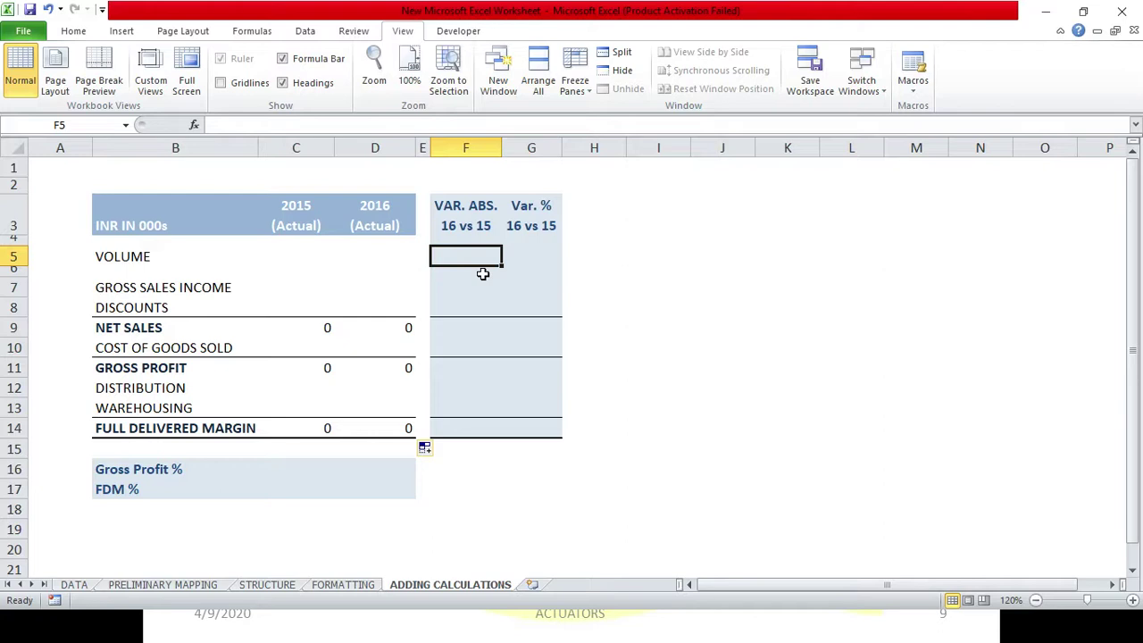
{"action": "type", "text": "="}
{"action": "left_click", "coordinate": [381, 258]}
{"action": "type", "text": "-"}
{"action": "left_click", "coordinate": [308, 259]}
{"action": "key", "text": "Return"}
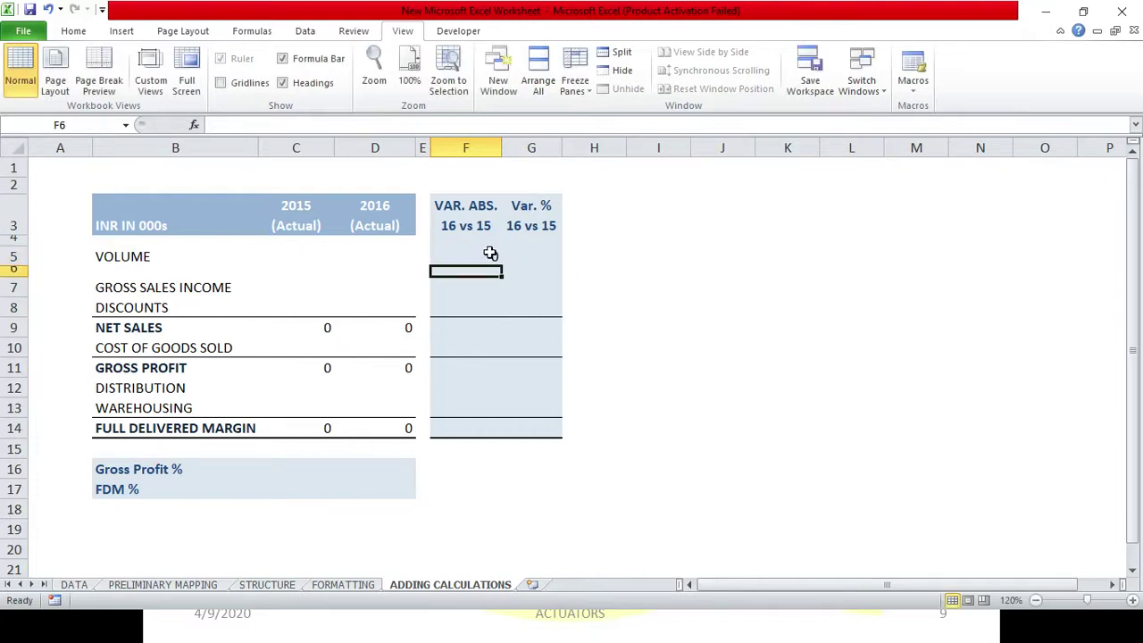
Copy the variance formula into F7, undoing an over-extended fill down
{"action": "left_click", "coordinate": [487, 254]}
{"action": "key", "text": "ctrl+c"}
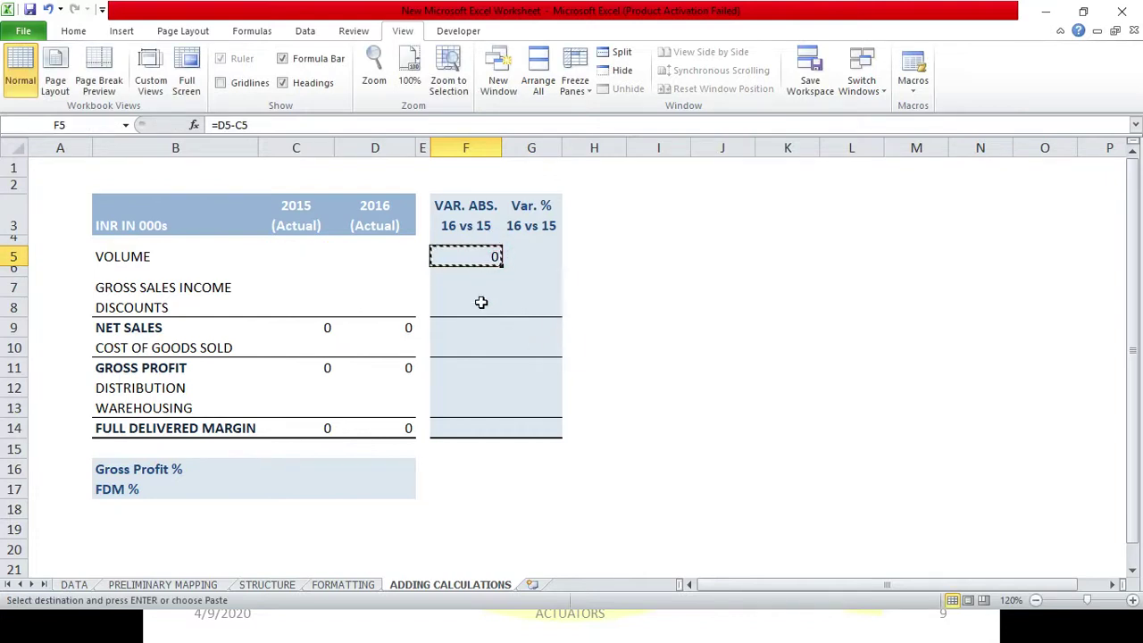
{"action": "left_click", "coordinate": [456, 285]}
{"action": "key", "text": "ctrl+v"}
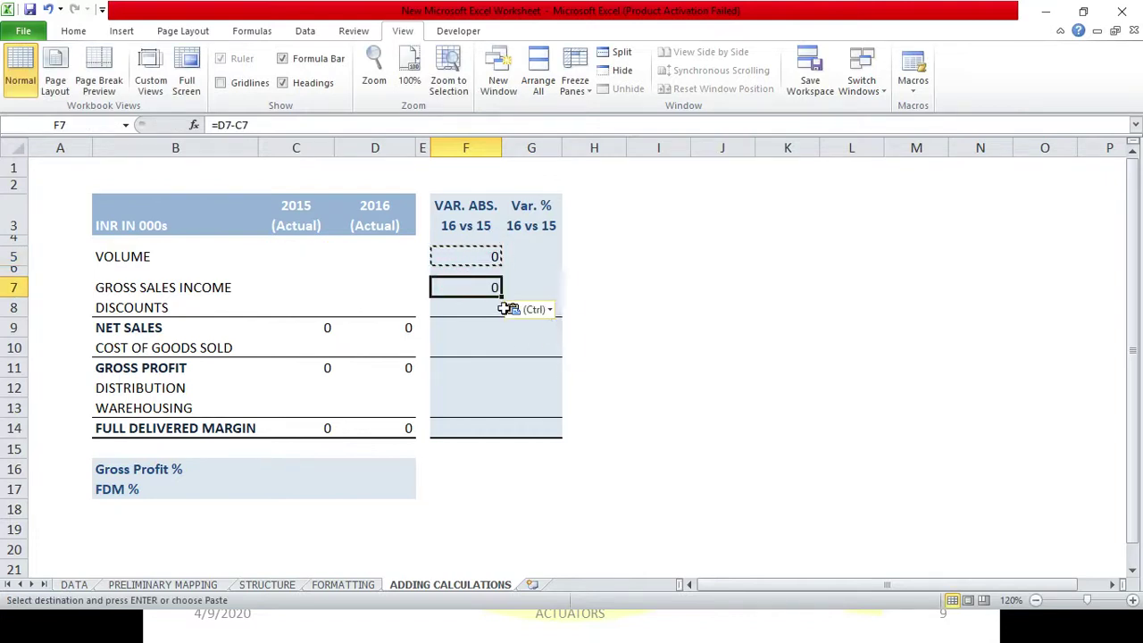
{"action": "left_click_drag", "start_coordinate": [502, 297], "coordinate": [497, 427]}
{"action": "left_click", "coordinate": [487, 368]}
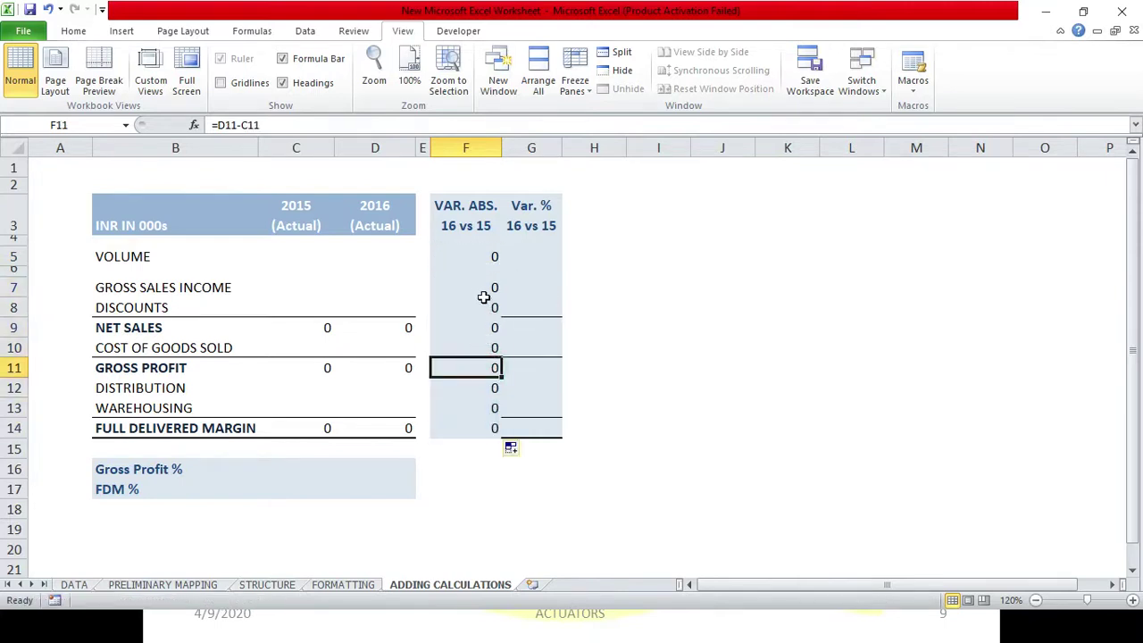
{"action": "key", "text": "ctrl+z"}
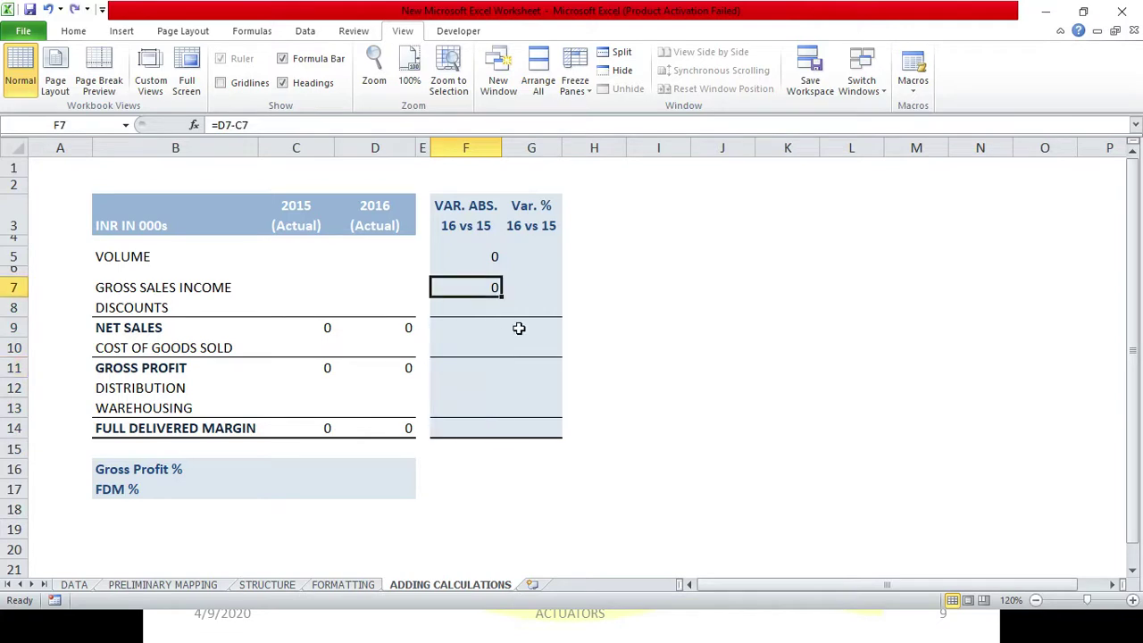
Paste the variance formula into F8:F14 for DISCOUNTS through FULL DELIVERED MARGIN
{"action": "key", "text": "ctrl+c"}
{"action": "left_click_drag", "start_coordinate": [488, 310], "coordinate": [473, 366]}
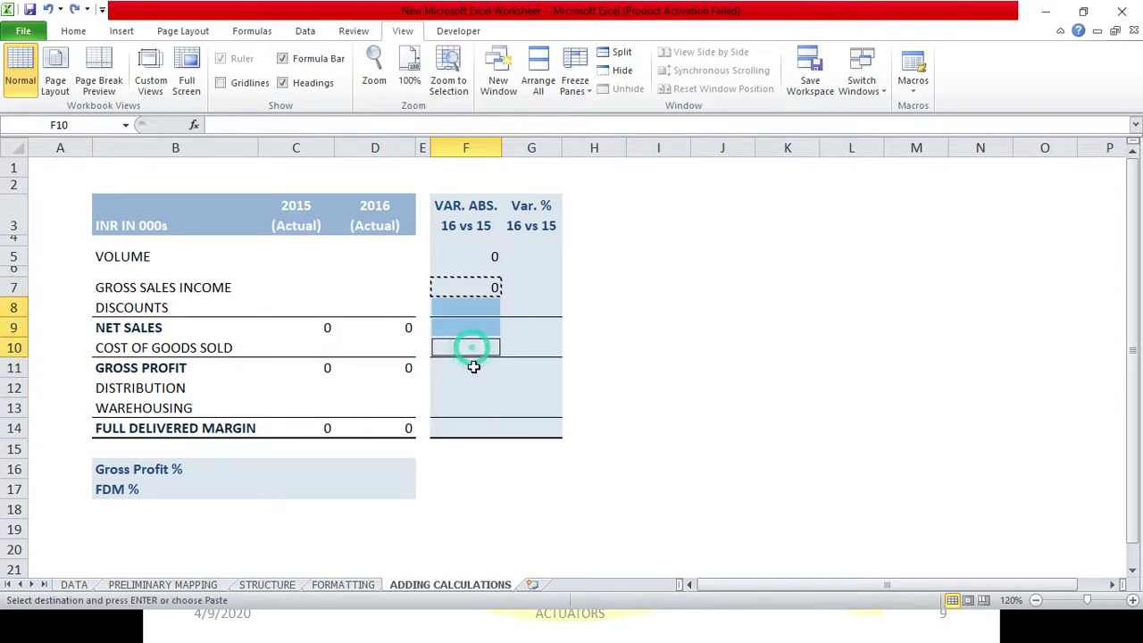
{"action": "left_click_drag", "start_coordinate": [473, 366], "coordinate": [502, 425]}
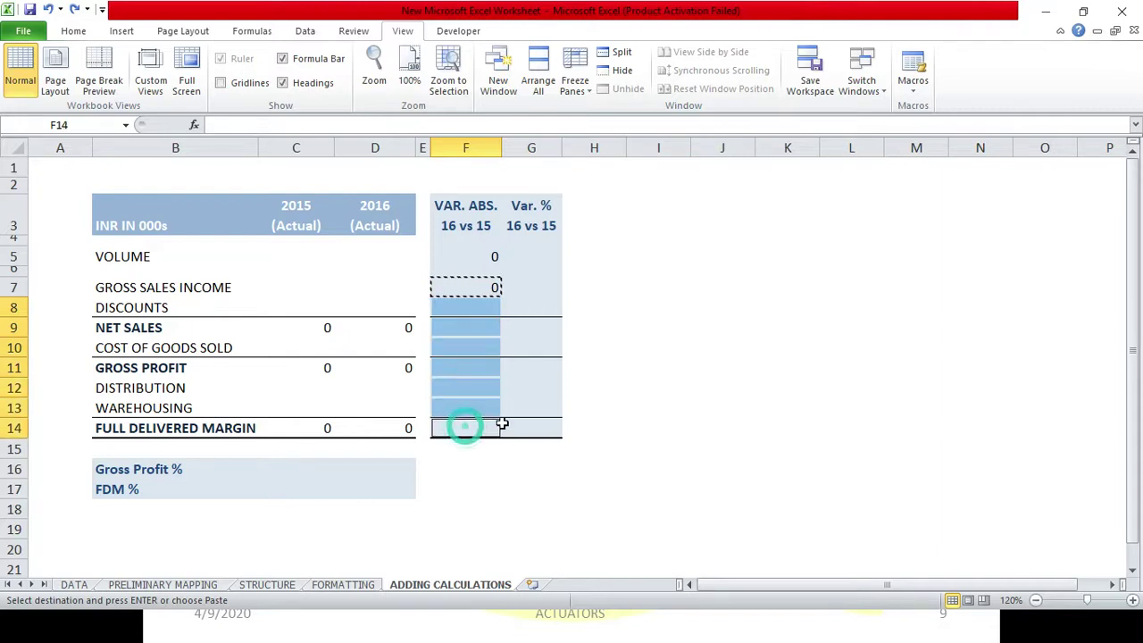
{"action": "key", "text": "ctrl+v"}
{"action": "left_click", "coordinate": [530, 408]}
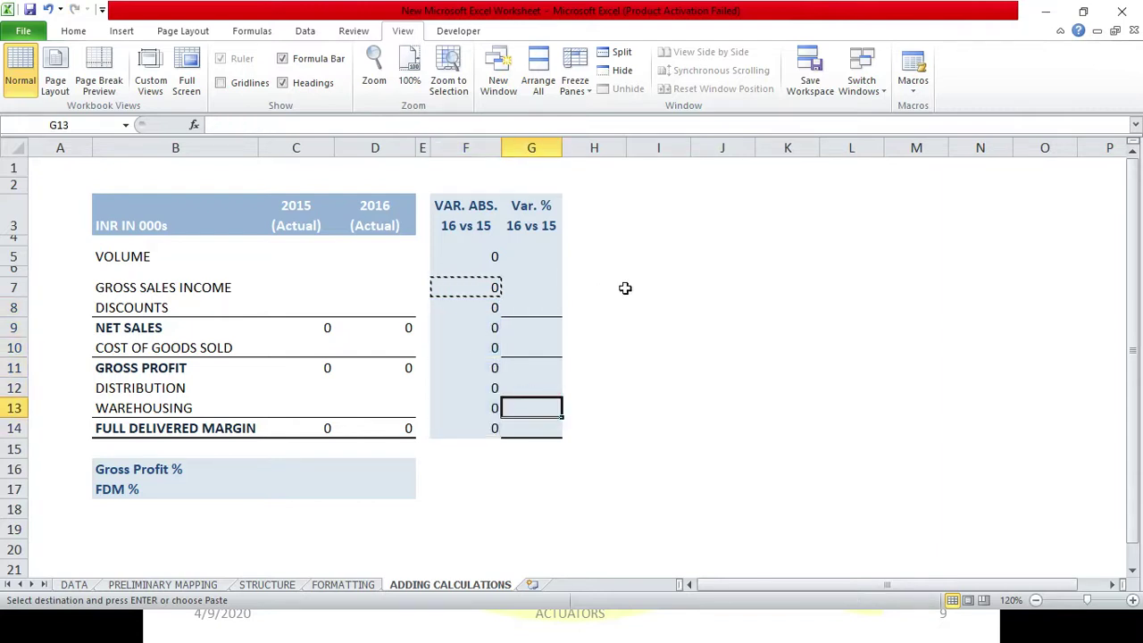
Check the pasted variance formulas, then cancel the pending copy
{"action": "left_click", "coordinate": [536, 285]}
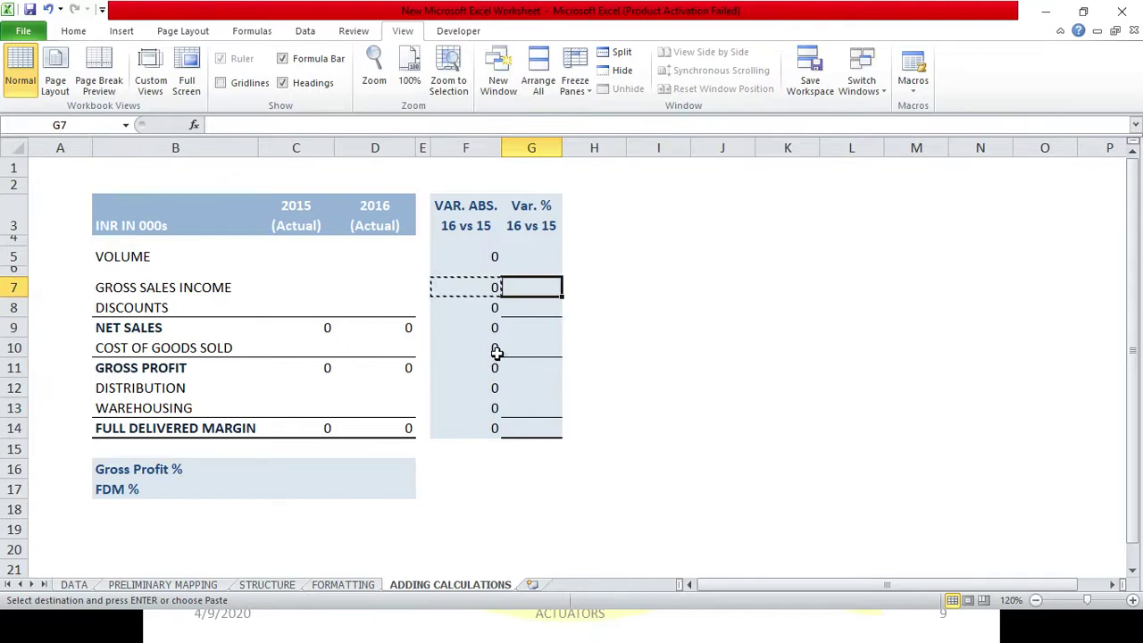
{"action": "left_click", "coordinate": [481, 268]}
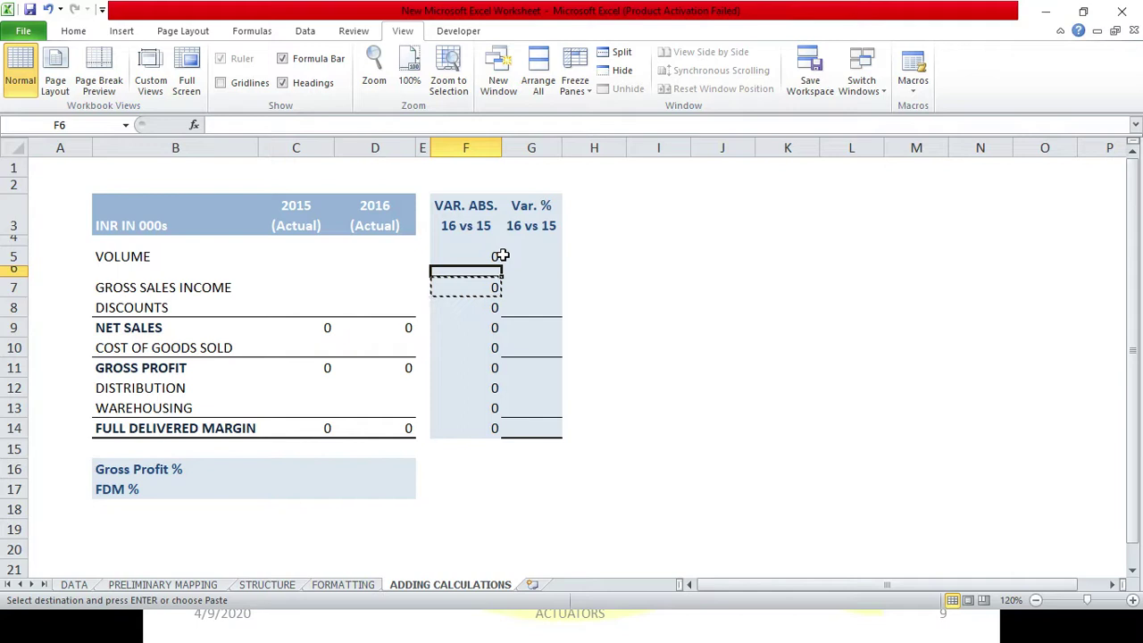
{"action": "left_click", "coordinate": [506, 282]}
{"action": "left_click", "coordinate": [457, 286]}
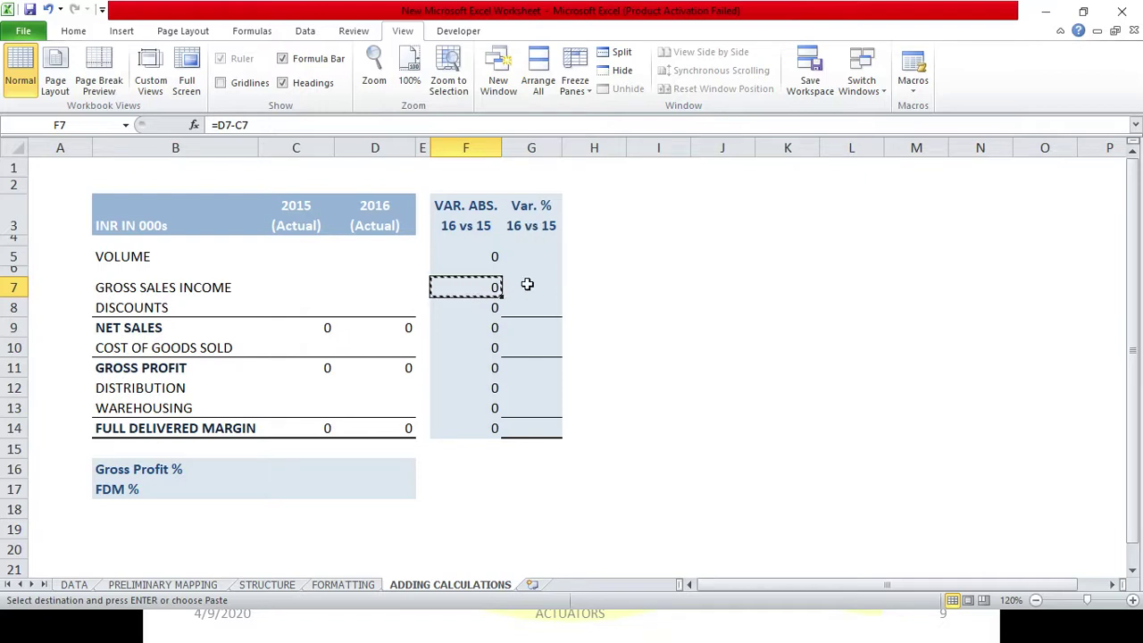
{"action": "key", "text": "Escape"}
{"action": "left_click", "coordinate": [516, 253]}
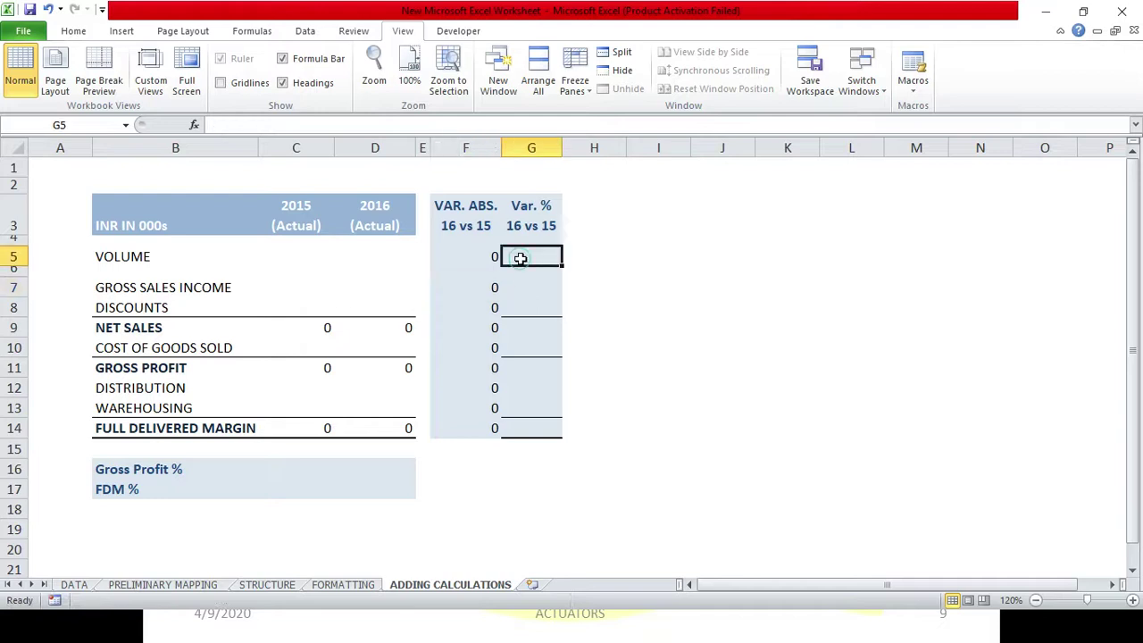
Enter =(D5-C5)/C5 in G5 for the VOLUME percentage variance
{"action": "type", "text": "="}
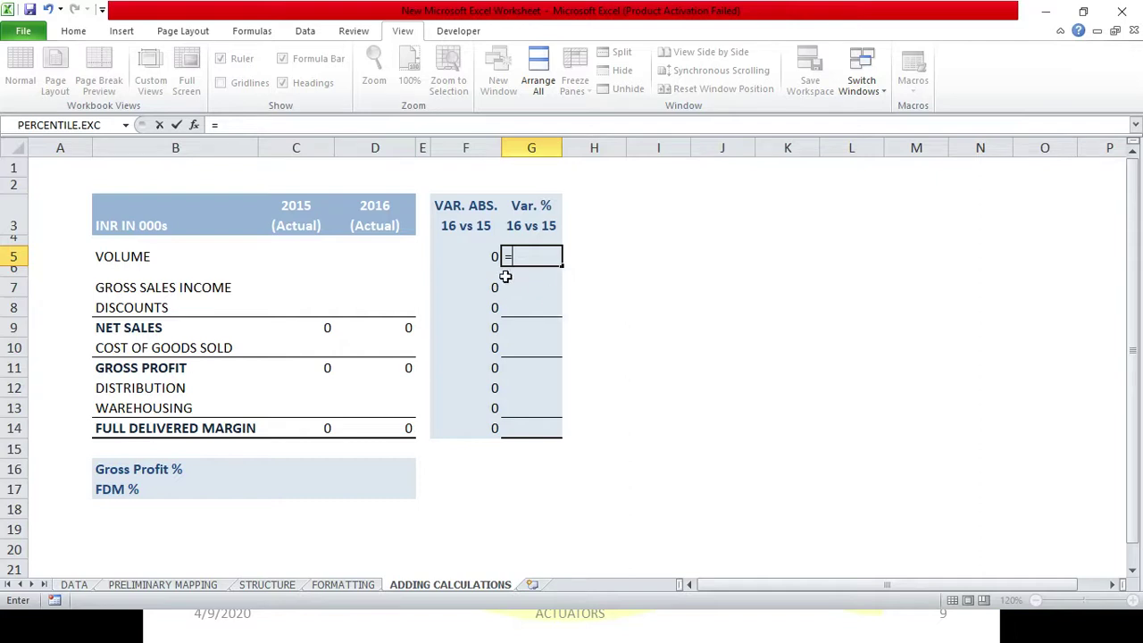
{"action": "type", "text": "("}
{"action": "left_click", "coordinate": [399, 264]}
{"action": "type", "text": "-"}
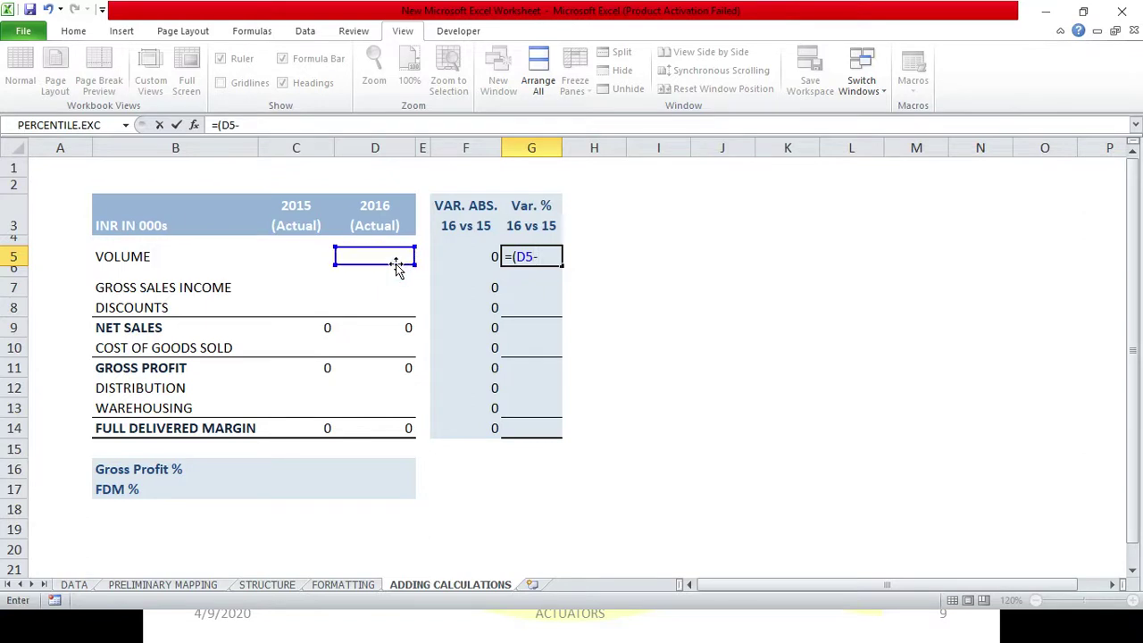
{"action": "left_click", "coordinate": [308, 259]}
{"action": "type", "text": ")"}
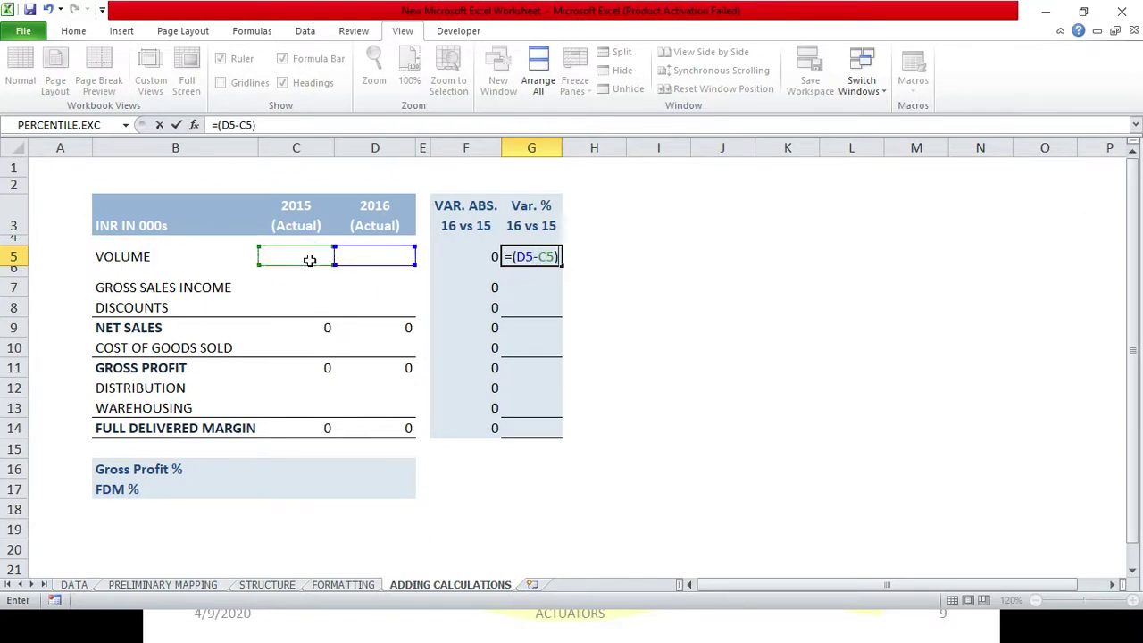
{"action": "type", "text": "/"}
{"action": "left_click", "coordinate": [309, 259]}
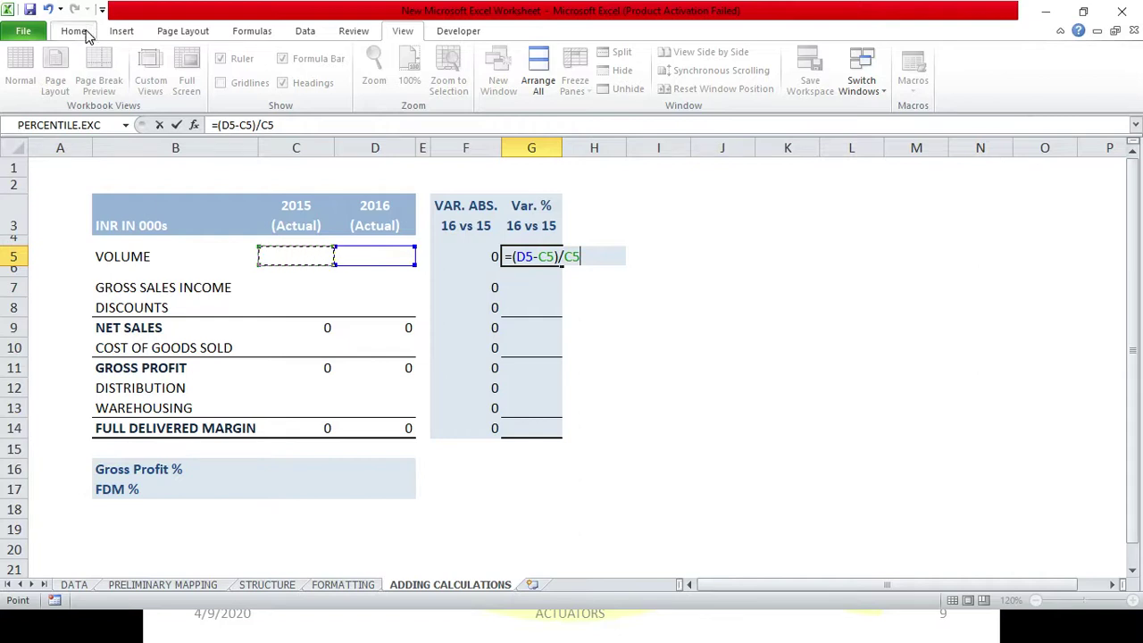
{"action": "key", "text": "Return"}
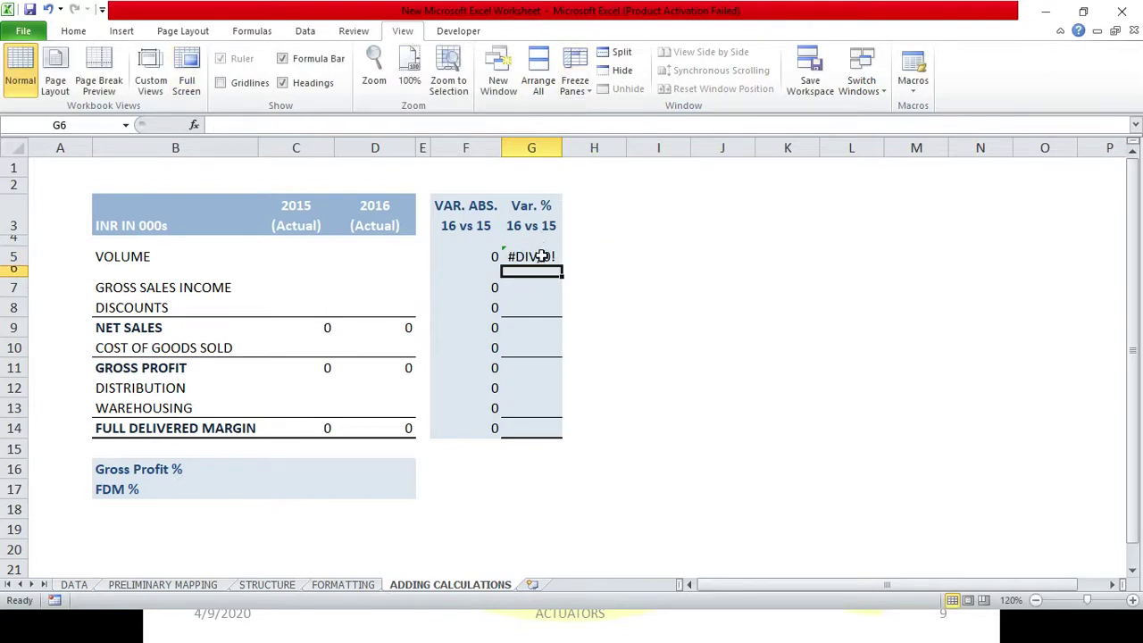
Fill the percentage variance down to G14 and clear it from empty row 6
{"action": "left_click", "coordinate": [540, 256]}
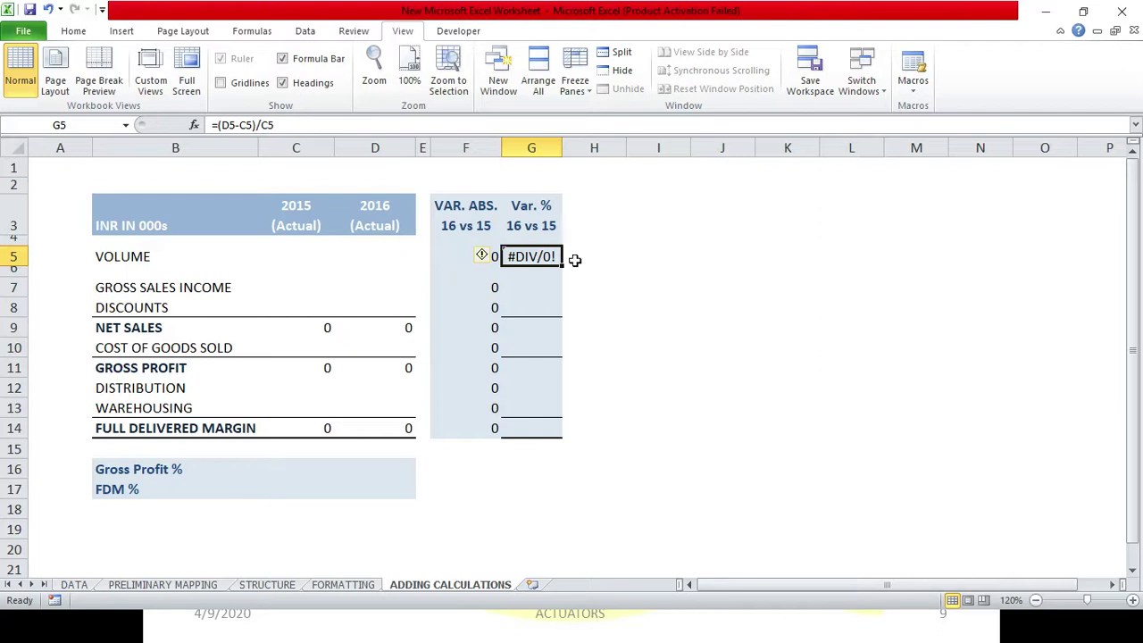
{"action": "left_click_drag", "start_coordinate": [562, 266], "coordinate": [561, 437]}
{"action": "left_click", "coordinate": [531, 270]}
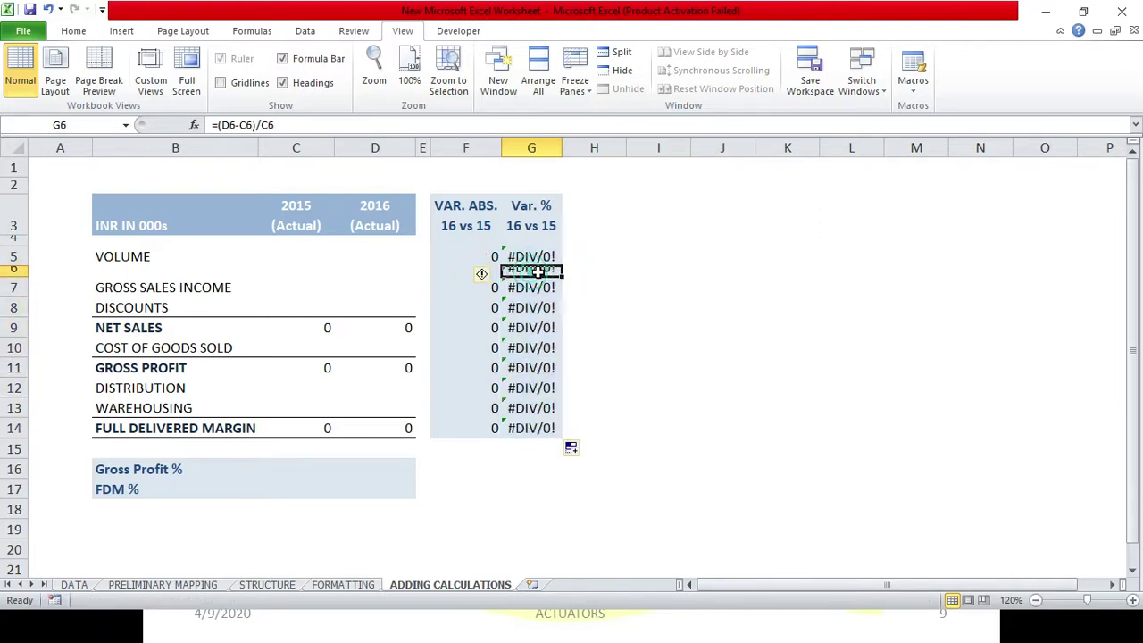
{"action": "key", "text": "Delete"}
{"action": "left_click_drag", "start_coordinate": [672, 288], "coordinate": [663, 308]}
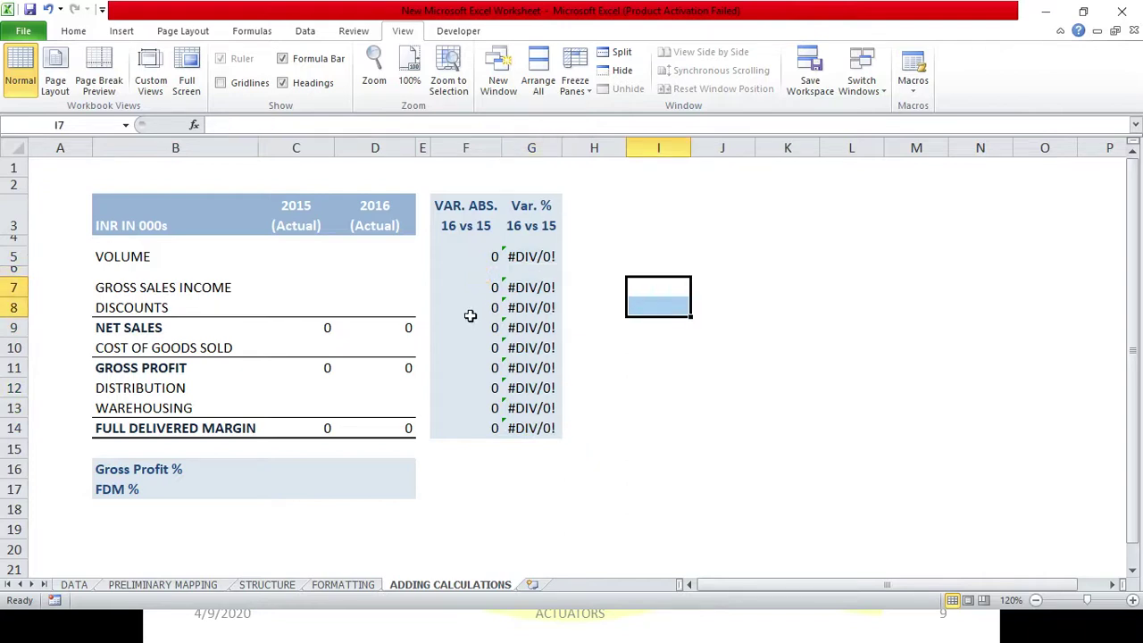
{"action": "left_click_drag", "start_coordinate": [466, 327], "coordinate": [528, 327]}
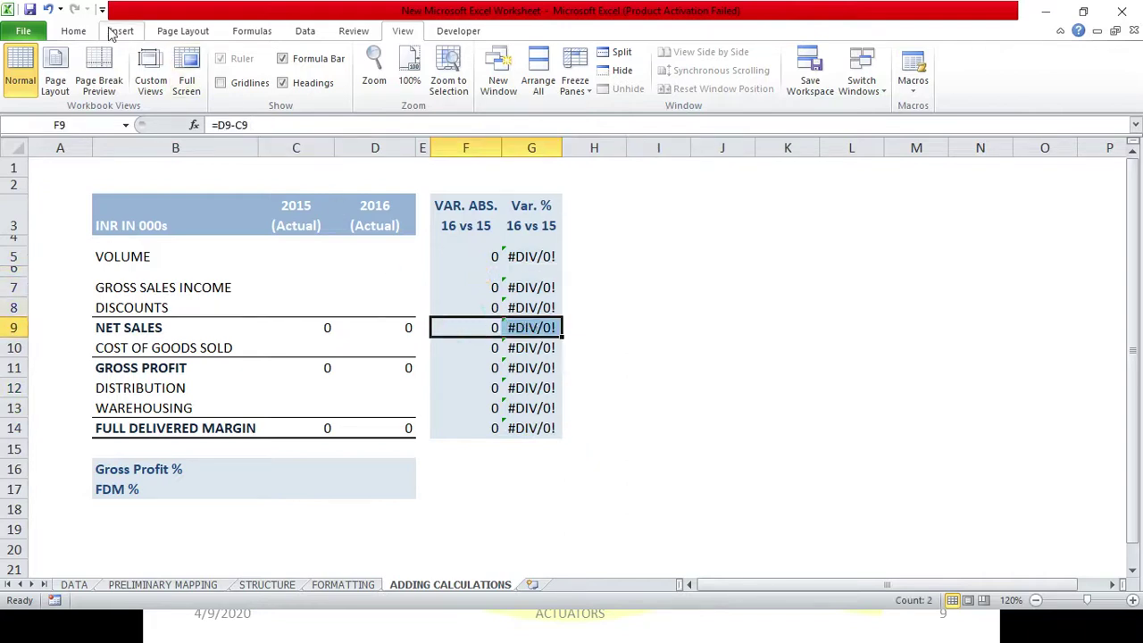
Give the NET SALES and GROSS PROFIT variance cells (F9:G9, F11:G11) top borders
{"action": "left_click", "coordinate": [78, 32]}
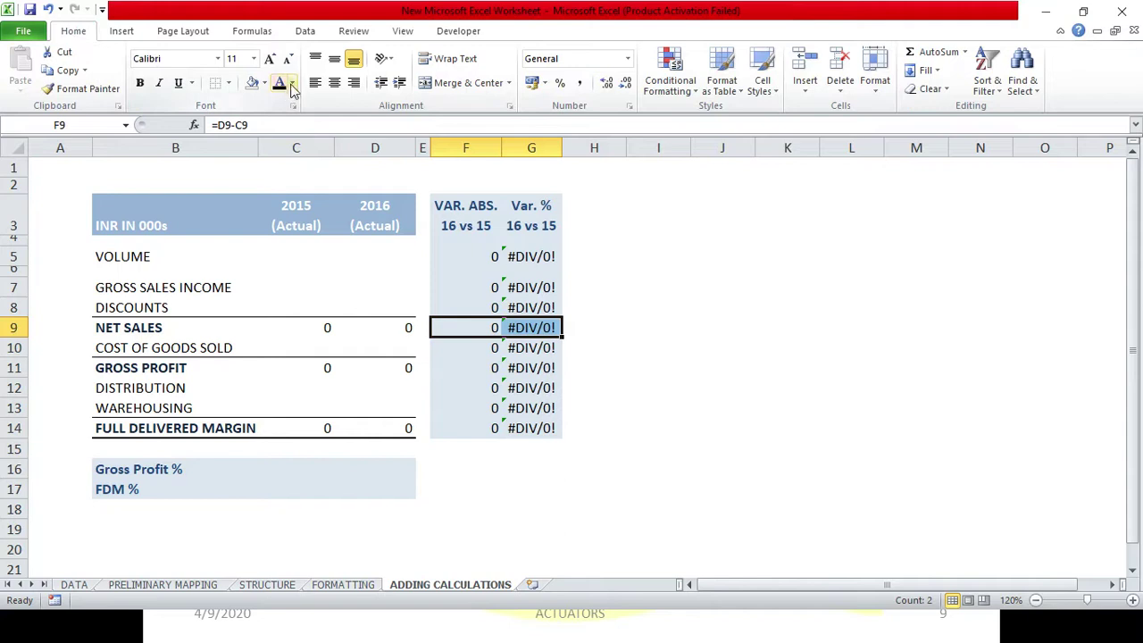
{"action": "left_click", "coordinate": [292, 85]}
{"action": "left_click", "coordinate": [221, 83]}
{"action": "left_click", "coordinate": [230, 84]}
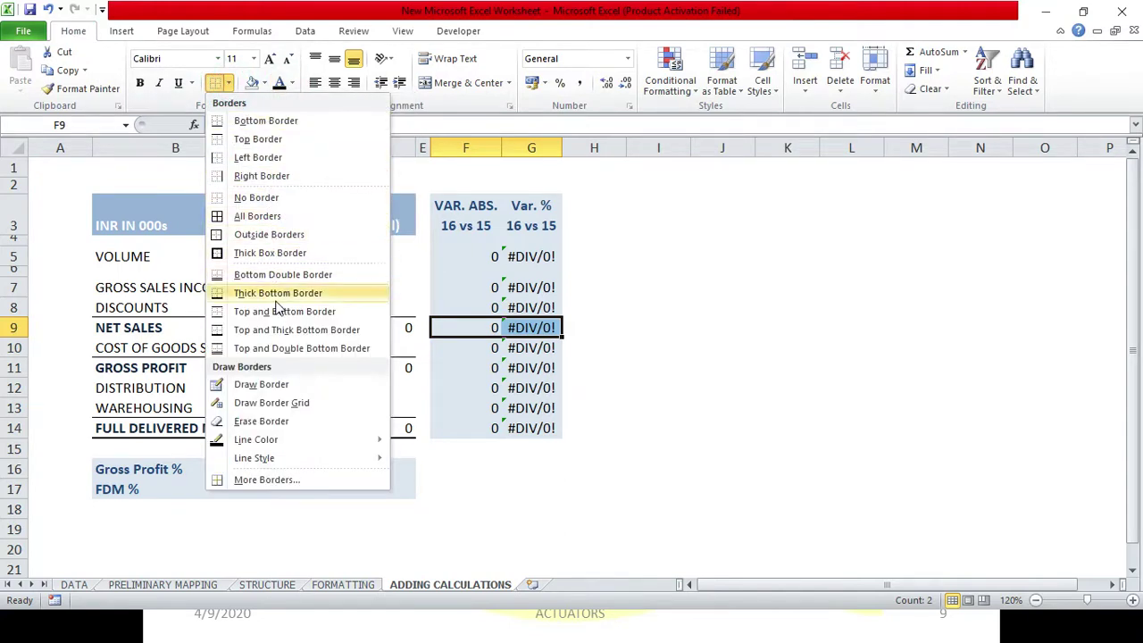
{"action": "left_click", "coordinate": [255, 138]}
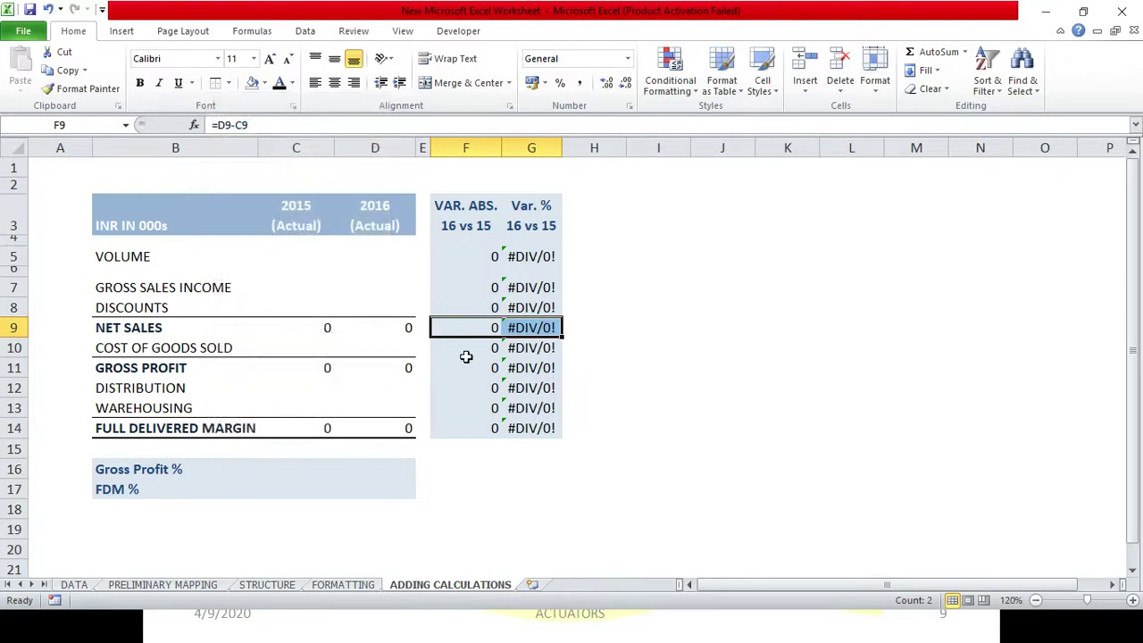
{"action": "left_click_drag", "start_coordinate": [460, 368], "coordinate": [514, 368]}
{"action": "left_click", "coordinate": [217, 83]}
Apply a top and thick bottom border to the FULL DELIVERED MARGIN variance cells F14:G14
{"action": "left_click_drag", "start_coordinate": [457, 428], "coordinate": [509, 428]}
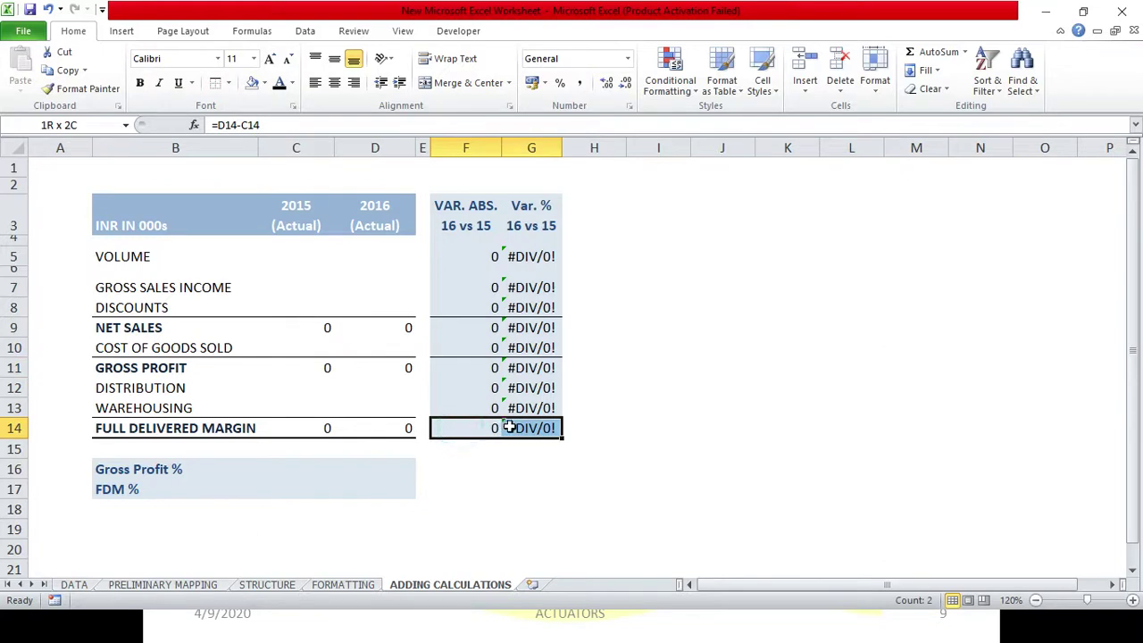
{"action": "left_click", "coordinate": [228, 83]}
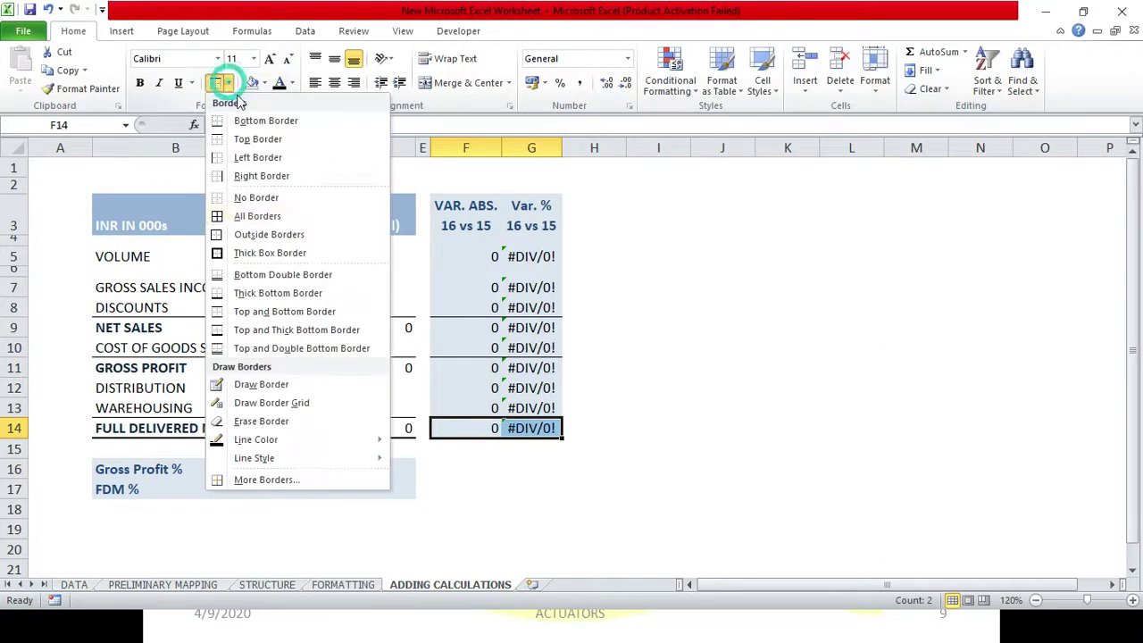
{"action": "left_click", "coordinate": [303, 330]}
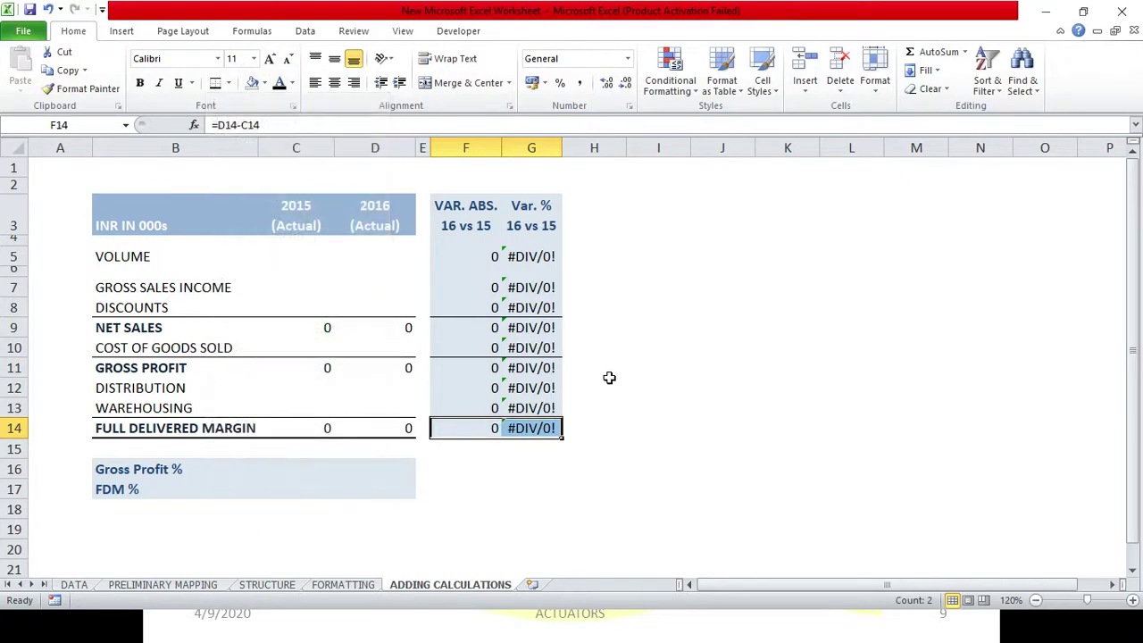
{"action": "left_click", "coordinate": [608, 382]}
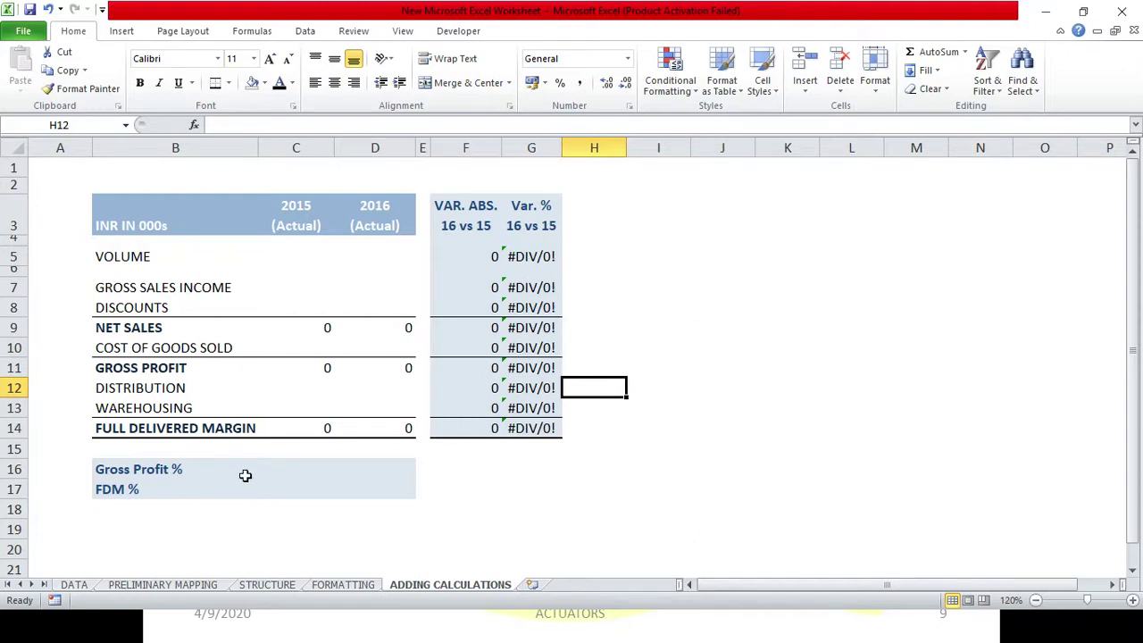
Enter =C11/C9 in C16 and copy it into D16 for both Gross Profit % years
{"action": "left_click", "coordinate": [295, 471]}
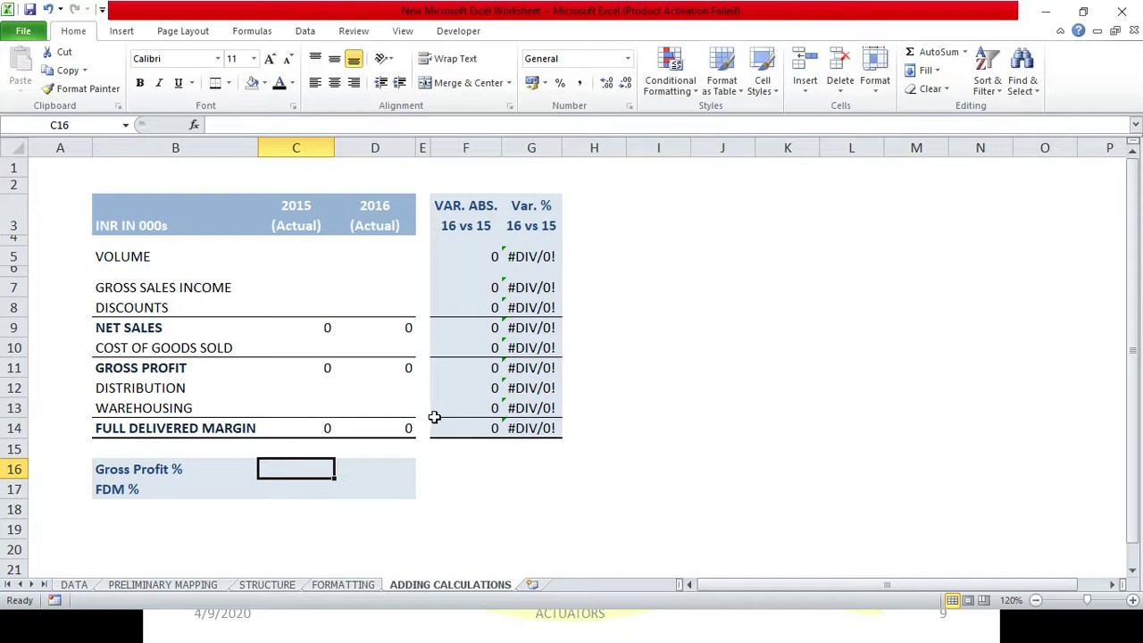
{"action": "type", "text": "="}
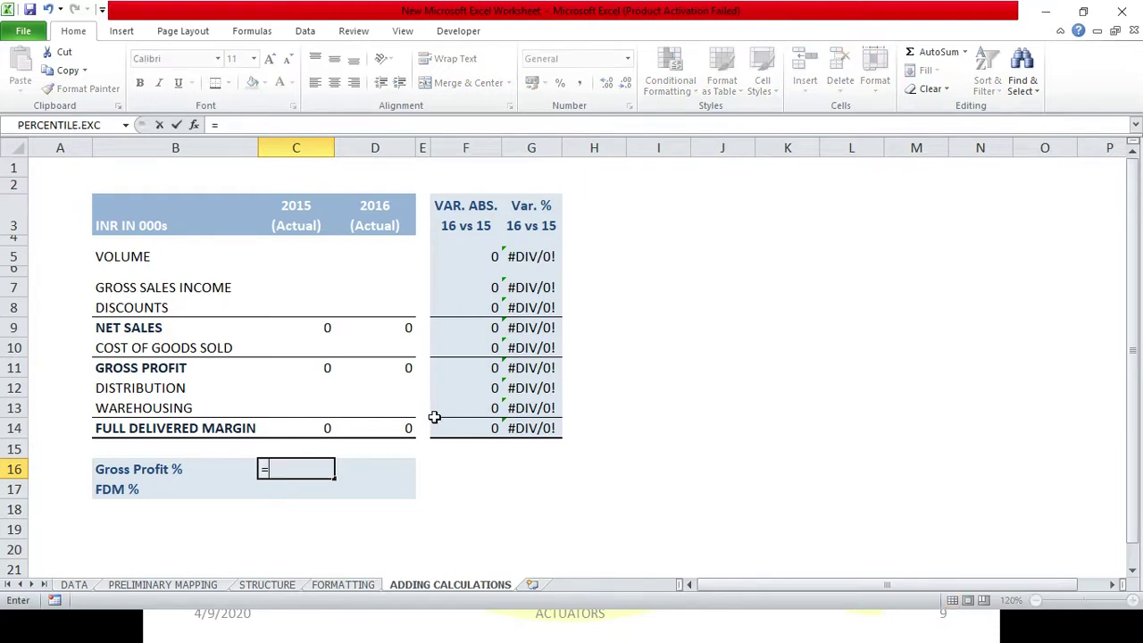
{"action": "left_click", "coordinate": [325, 366]}
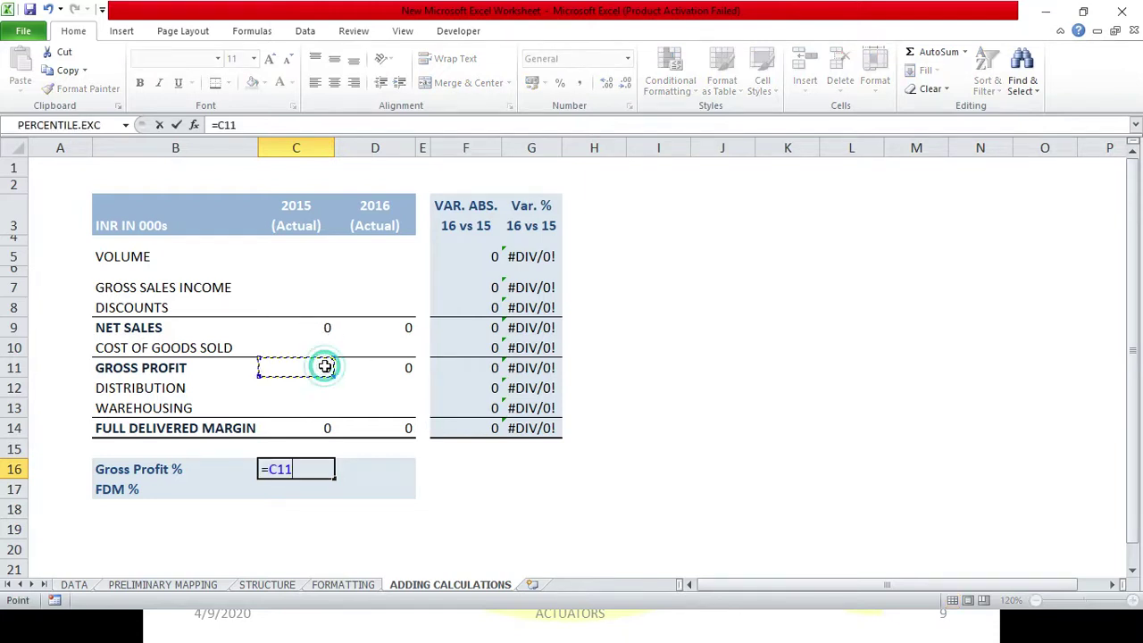
{"action": "type", "text": "/"}
{"action": "left_click", "coordinate": [324, 326]}
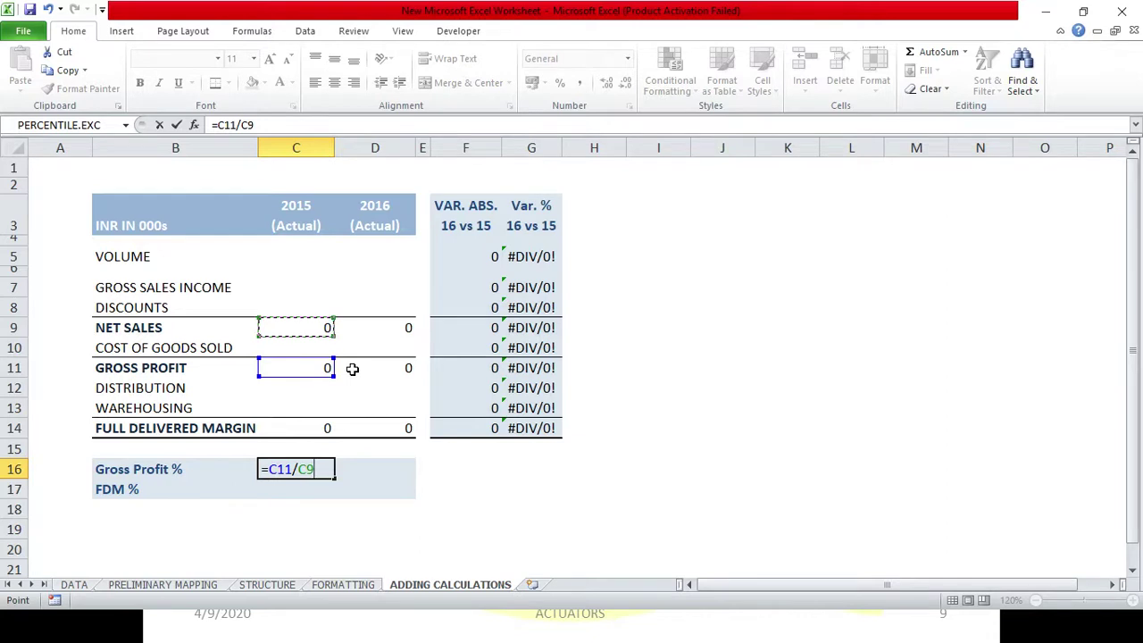
{"action": "key", "text": "Return"}
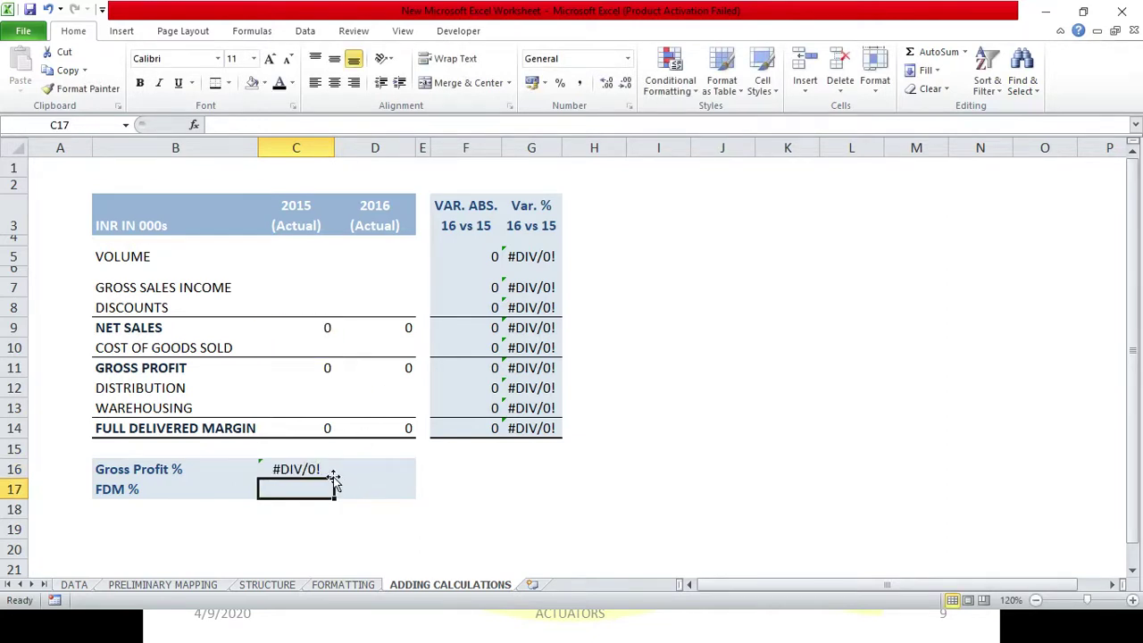
{"action": "left_click", "coordinate": [287, 473]}
{"action": "left_click_drag", "start_coordinate": [334, 478], "coordinate": [375, 473]}
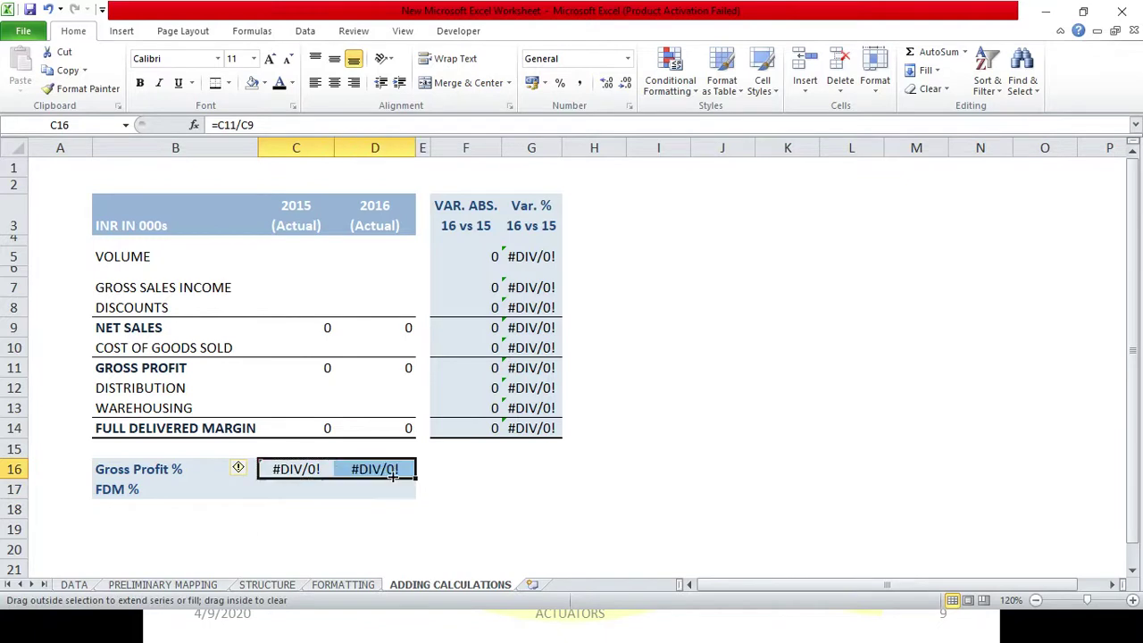
{"action": "left_click", "coordinate": [299, 508]}
{"action": "left_click", "coordinate": [297, 493]}
{"action": "type", "text": "="}
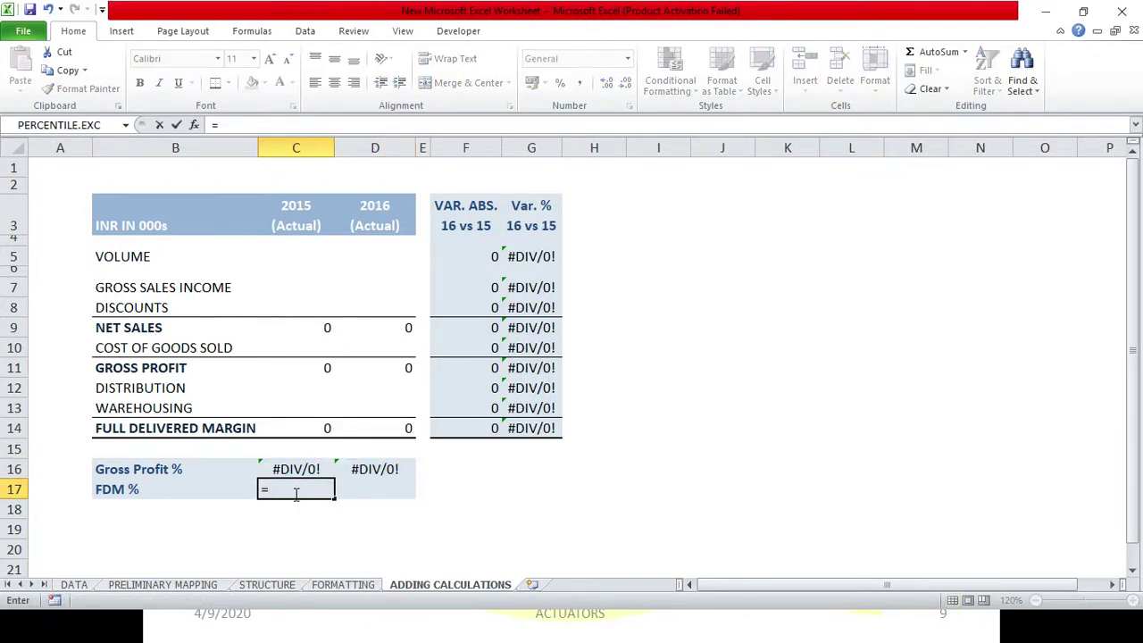
Complete =C14/C9 in C17 and copy it into D17 for 2016 FDM %
{"action": "left_click", "coordinate": [317, 432]}
{"action": "type", "text": "/"}
{"action": "left_click", "coordinate": [321, 328]}
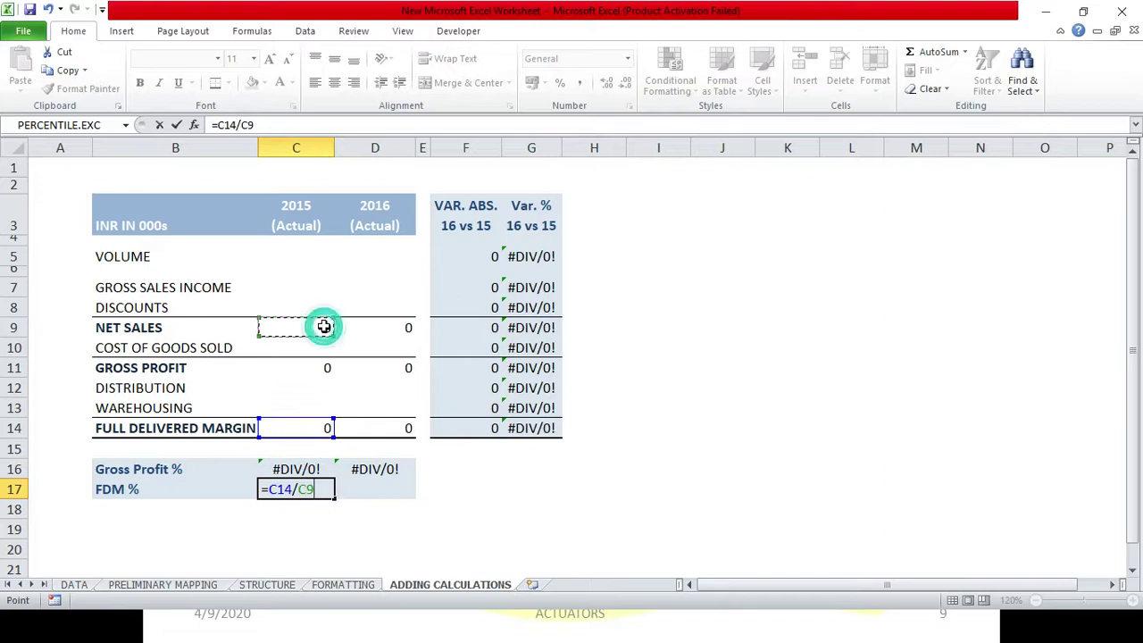
{"action": "key", "text": "Return"}
{"action": "left_click", "coordinate": [304, 489]}
{"action": "left_click_drag", "start_coordinate": [335, 498], "coordinate": [366, 489]}
{"action": "left_click", "coordinate": [367, 488]}
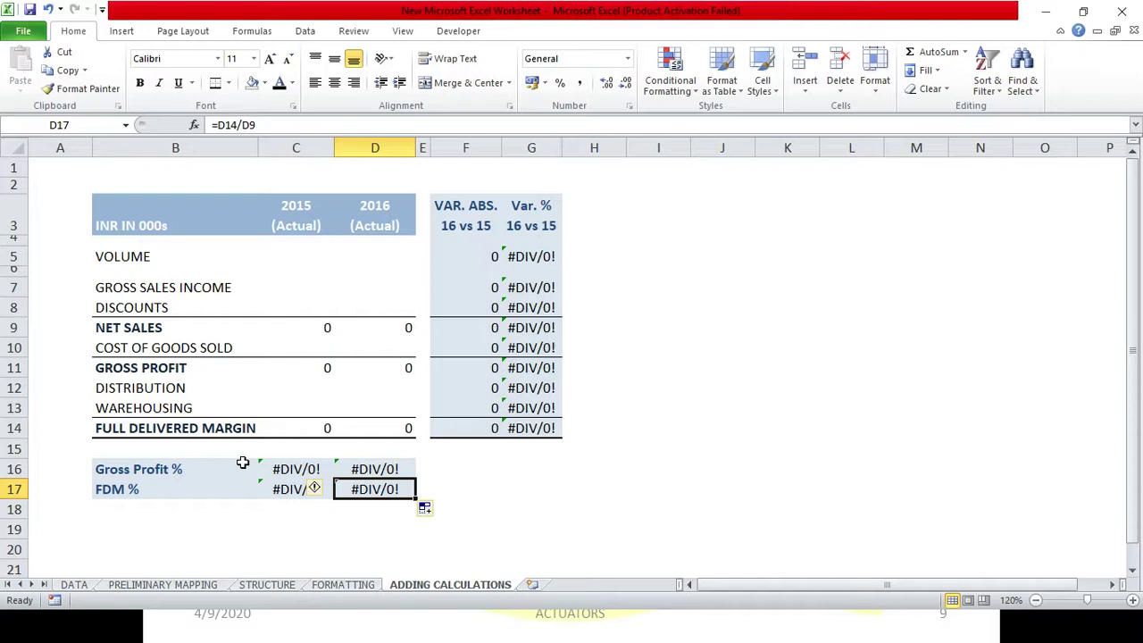
{"action": "left_click", "coordinate": [298, 391]}
{"action": "left_click", "coordinate": [306, 404]}
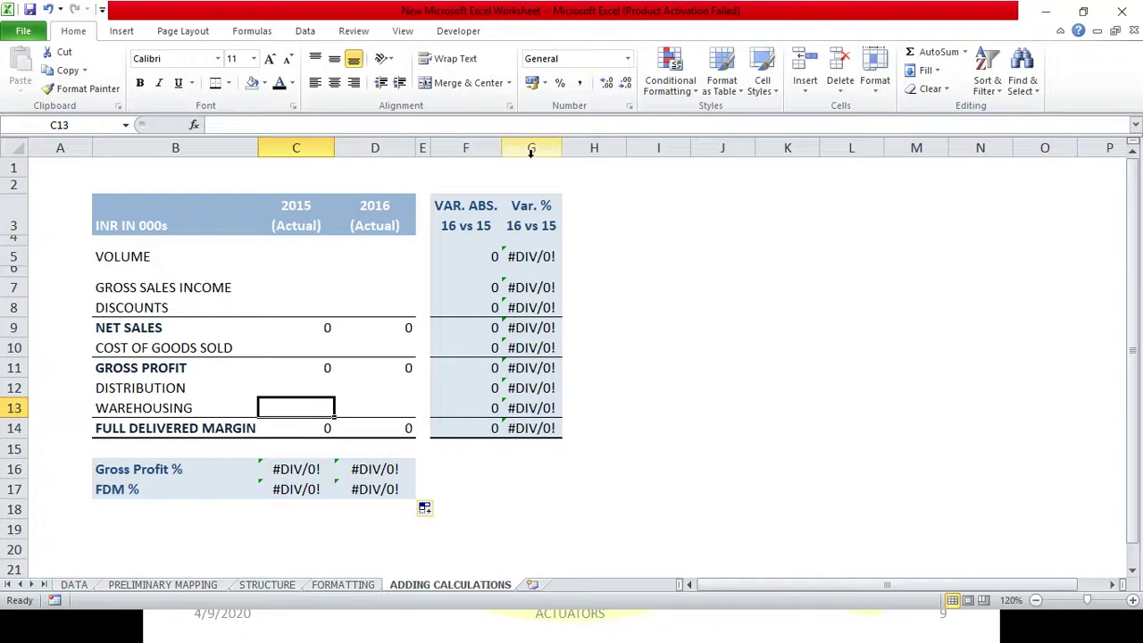
{"action": "left_click_drag", "start_coordinate": [312, 257], "coordinate": [398, 311]}
{"action": "left_click_drag", "start_coordinate": [326, 348], "coordinate": [375, 327]}
{"action": "left_click_drag", "start_coordinate": [375, 393], "coordinate": [375, 408]}
{"action": "left_click_drag", "start_coordinate": [308, 394], "coordinate": [402, 409]}
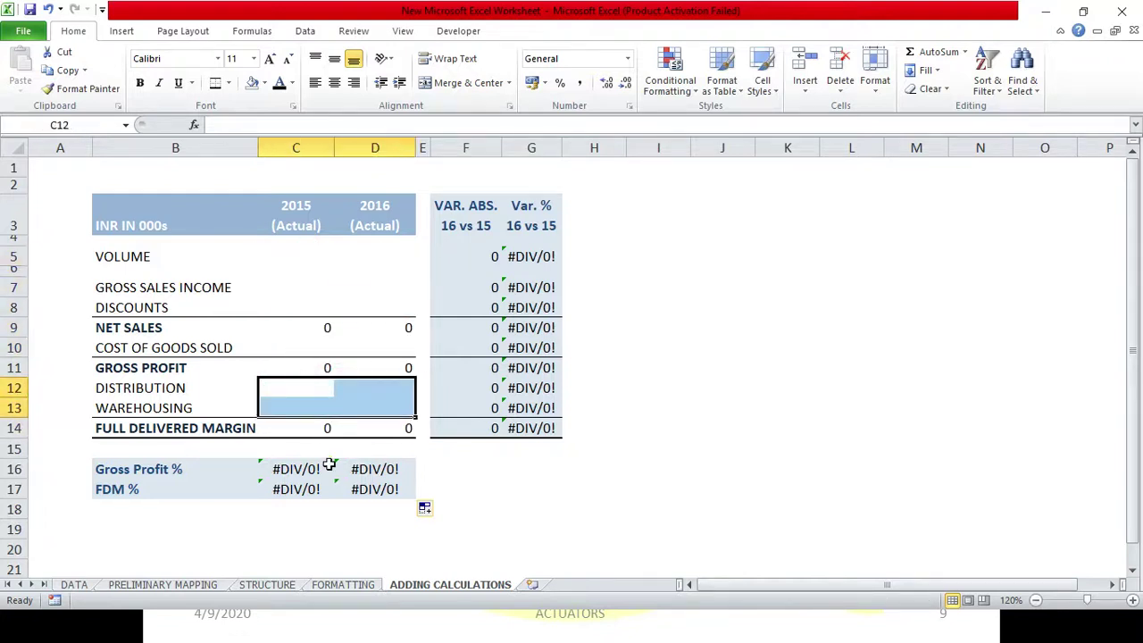